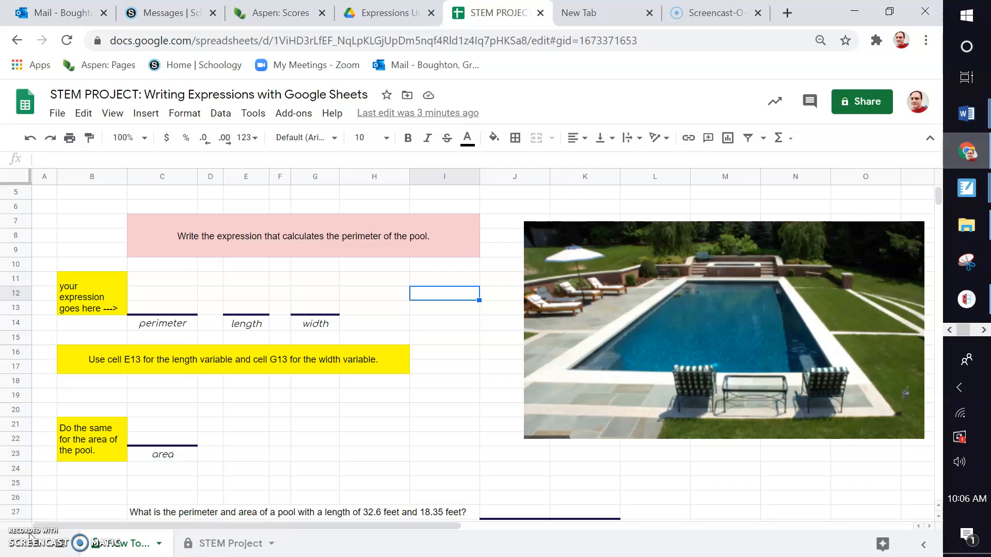
View the STEM Project sheet, then return to the sheet on using Google Sheets to calculate
scroll(385, 277, "up", 1)
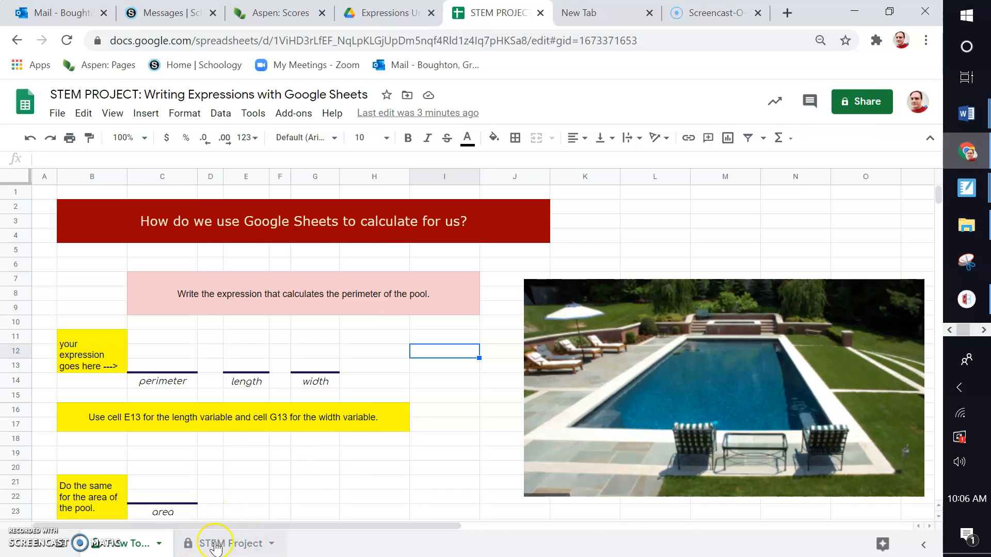
left_click(236, 546)
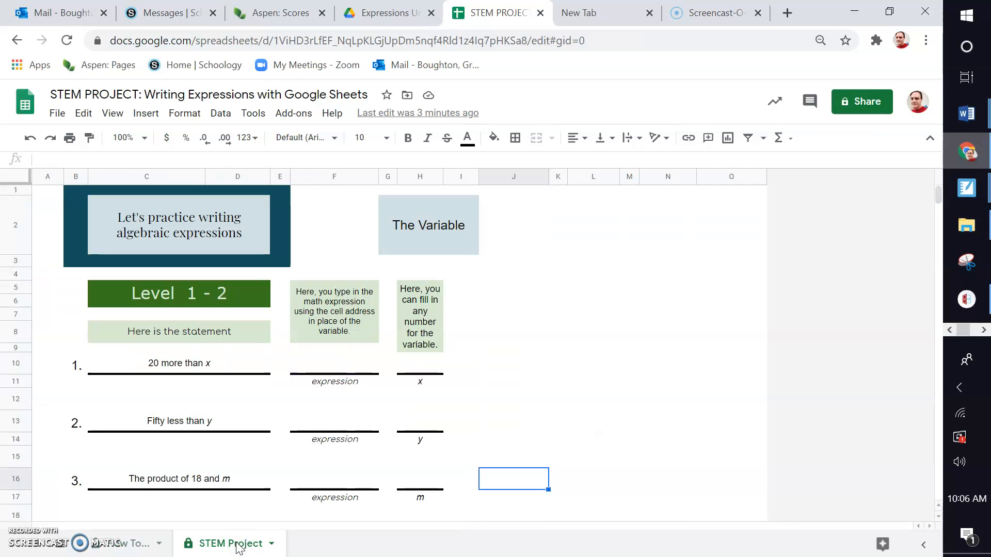
left_click(139, 548)
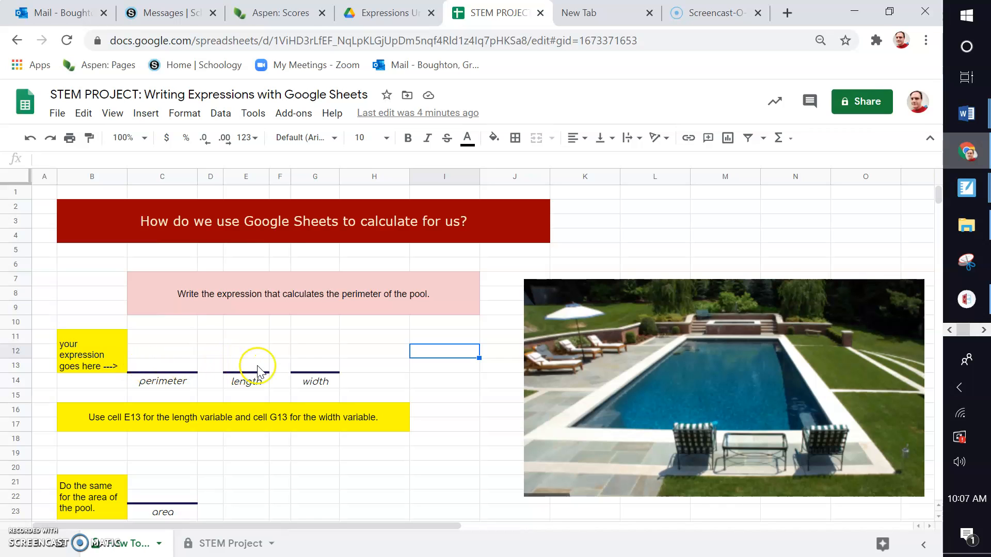
Examine the answer cells for the pool's perimeter, length, width and area
left_click(305, 367)
left_click(246, 366)
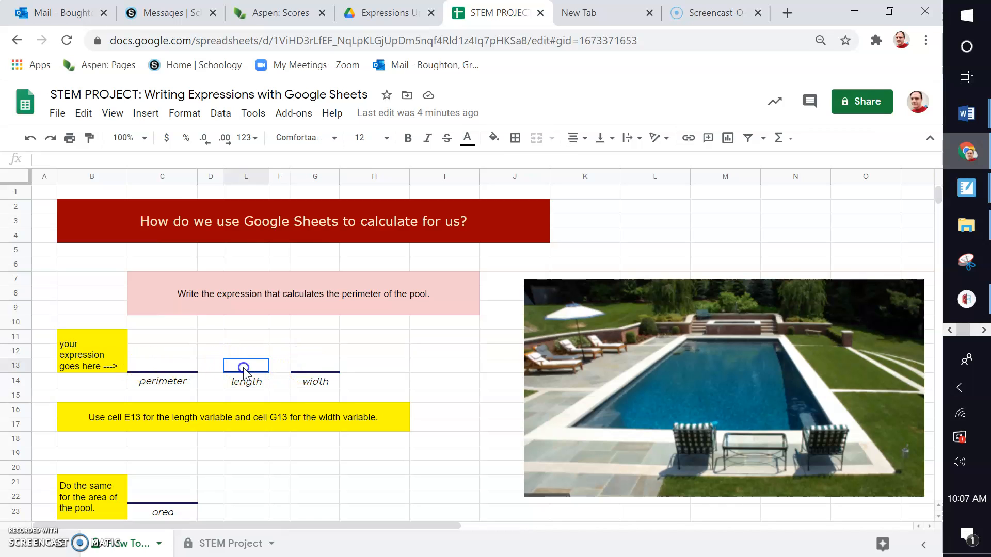
left_click(180, 364)
left_click(168, 500)
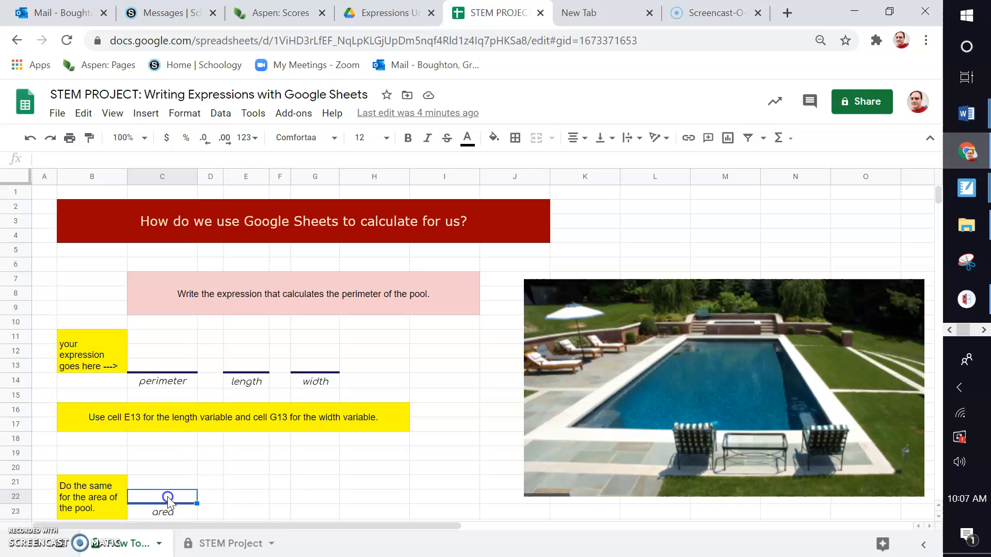
left_click(175, 365)
left_click(246, 367)
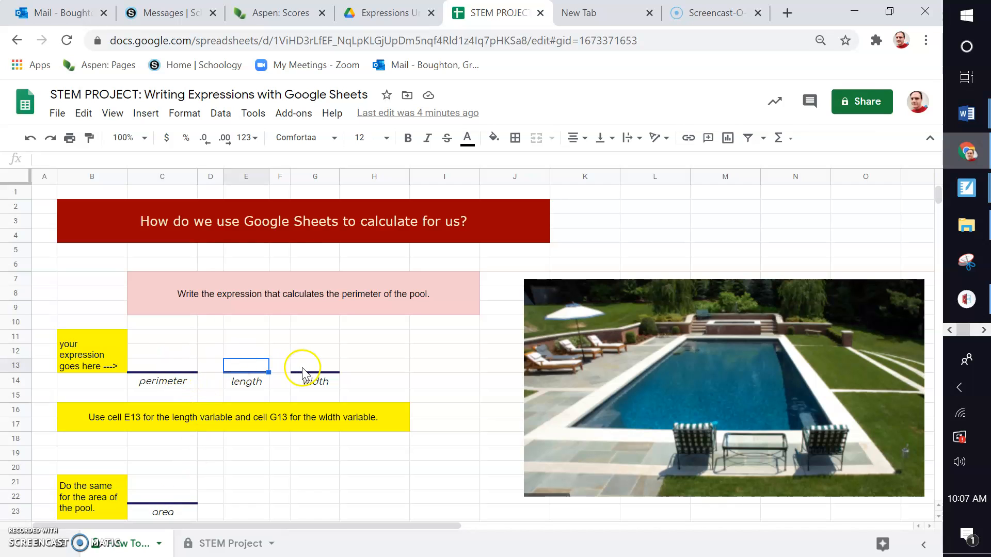
left_click(159, 366)
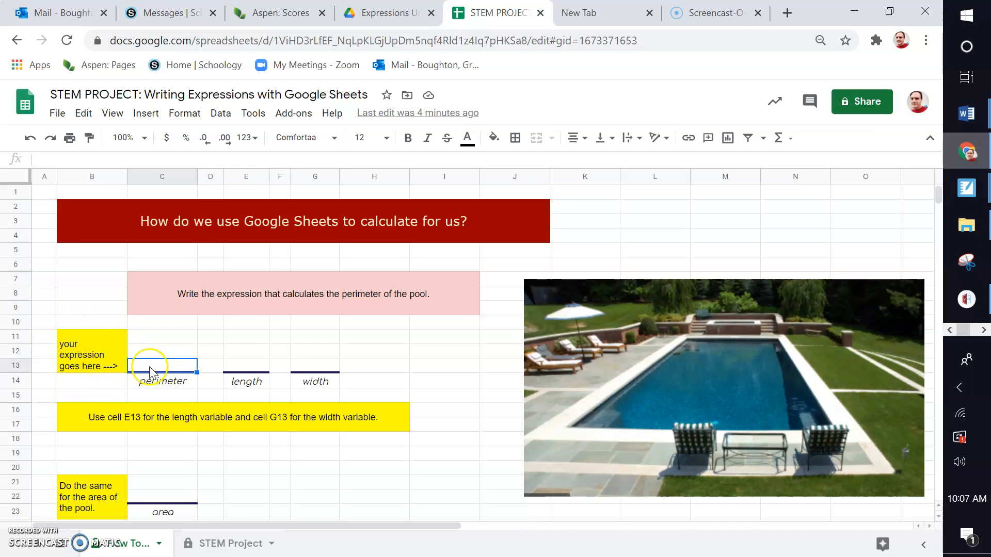
left_click(148, 496)
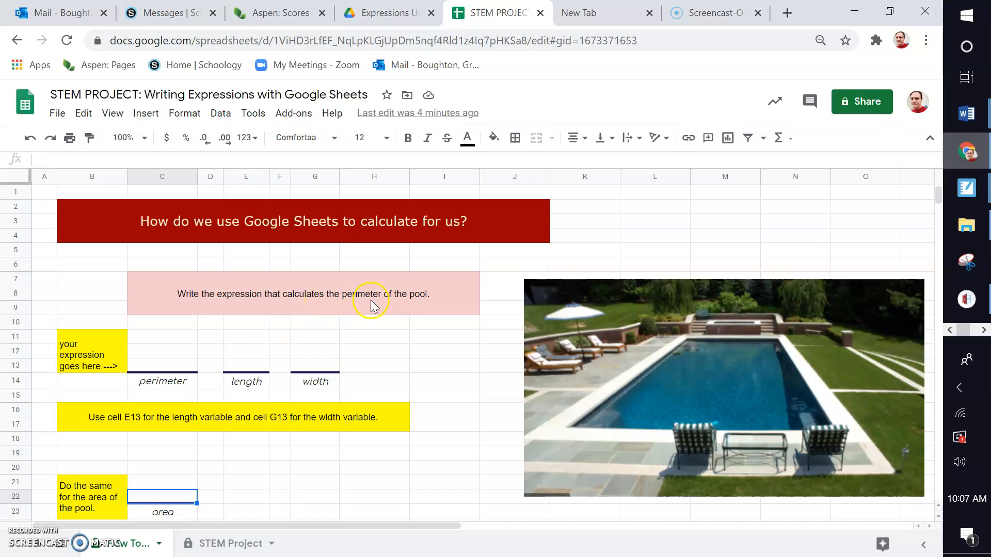
left_click(168, 363)
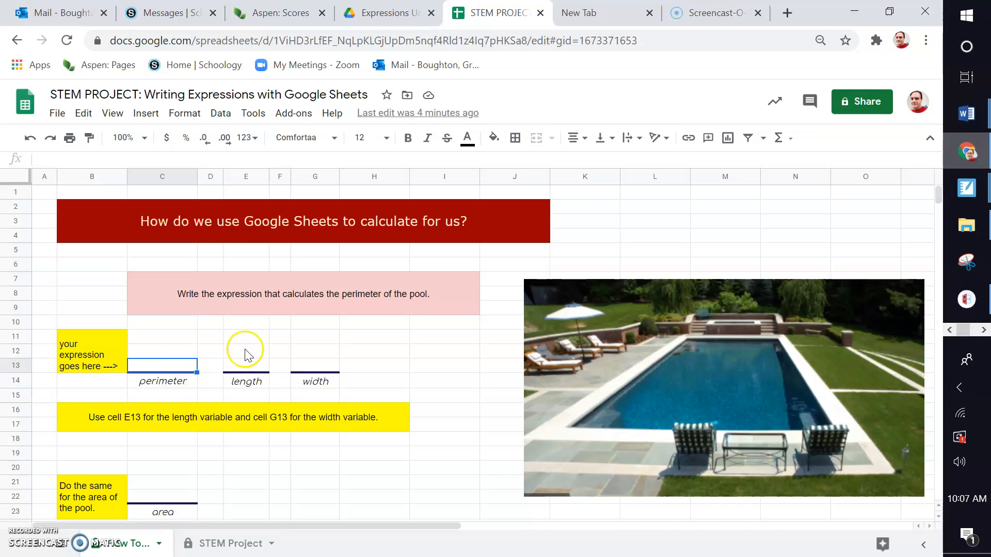
left_click(429, 339)
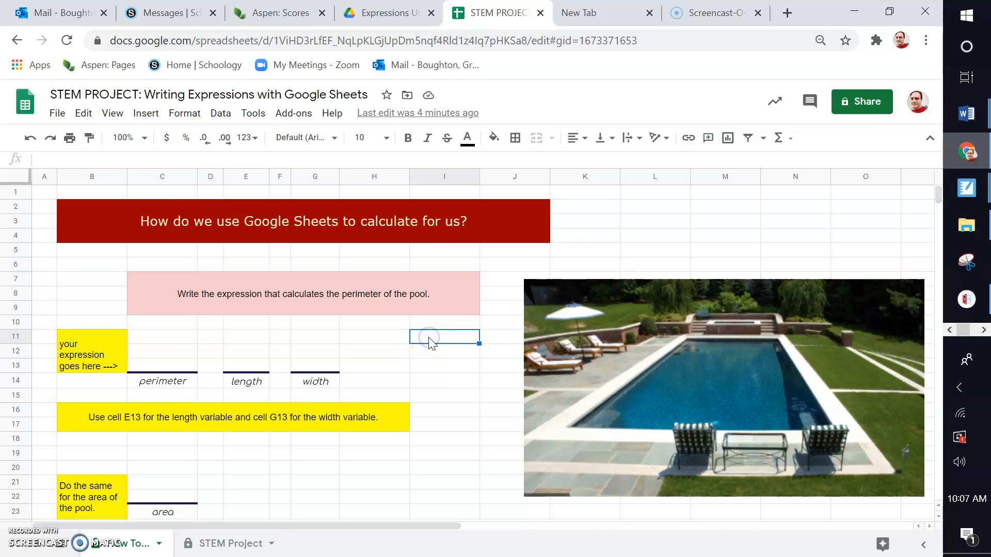
left_click(391, 339)
left_click(421, 398)
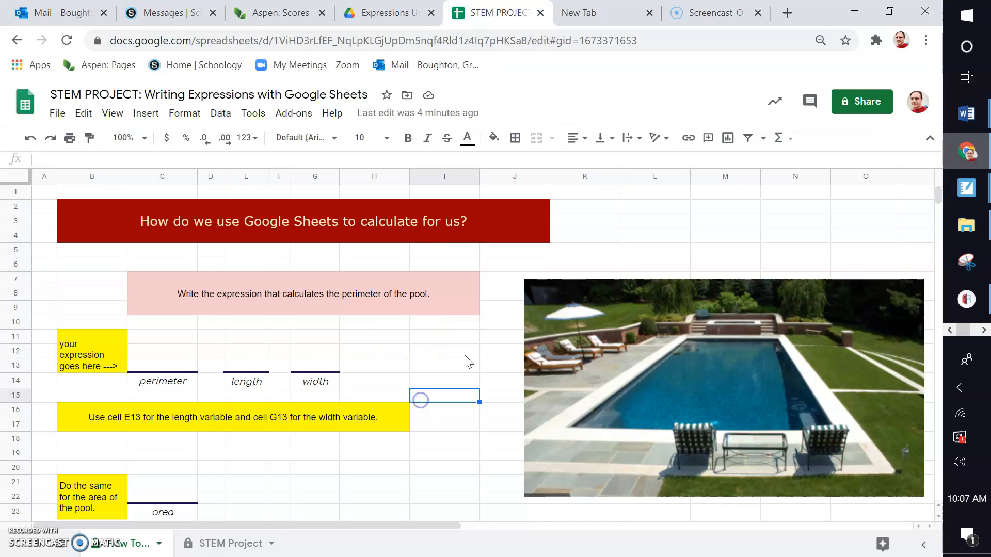
left_click(495, 325)
left_click(503, 252)
left_click(613, 238)
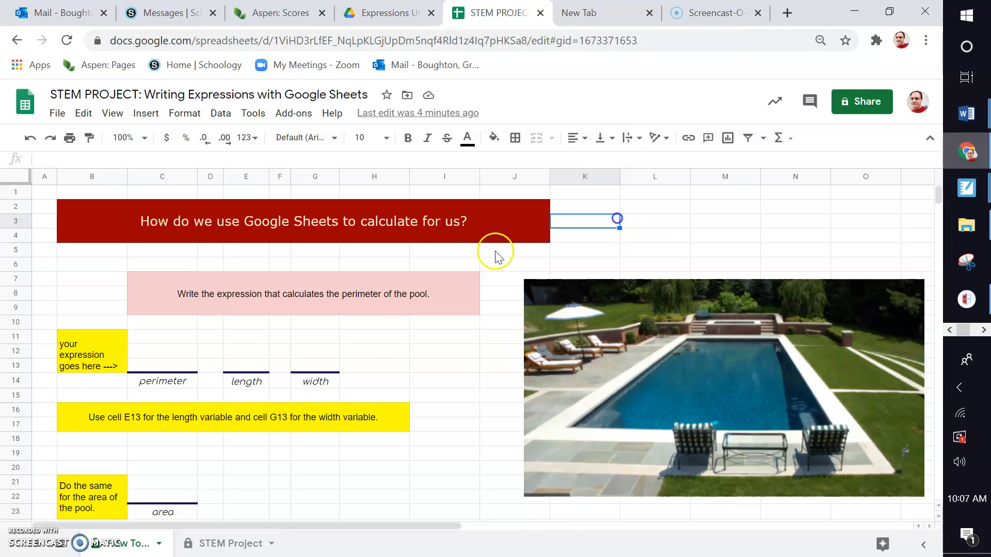
left_click(346, 354)
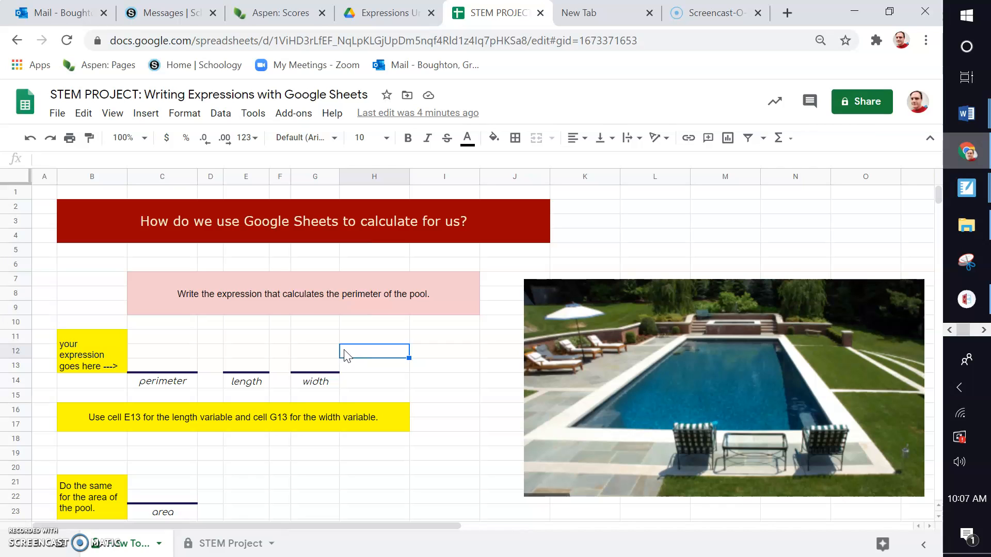
Review the length, width and area cells against the pool picture, ending with perimeter cell C13 selected
left_click(181, 366)
left_click(242, 368)
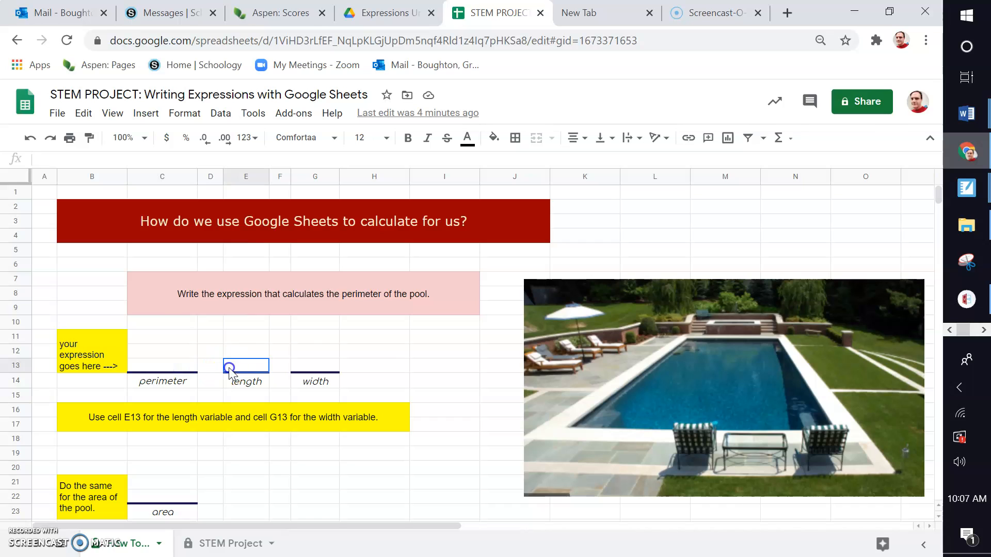
left_click(312, 368)
left_click(252, 368)
left_click(190, 368)
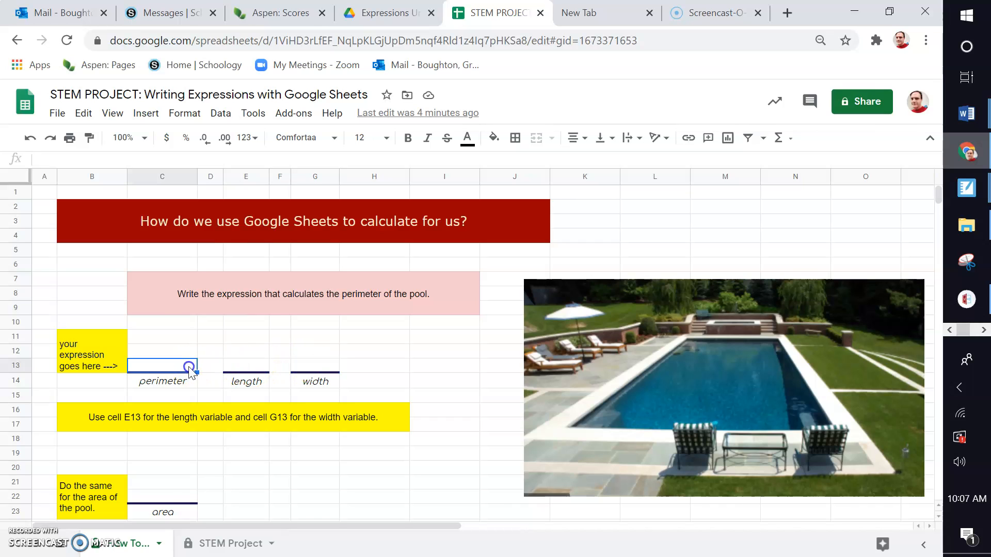
left_click(178, 495)
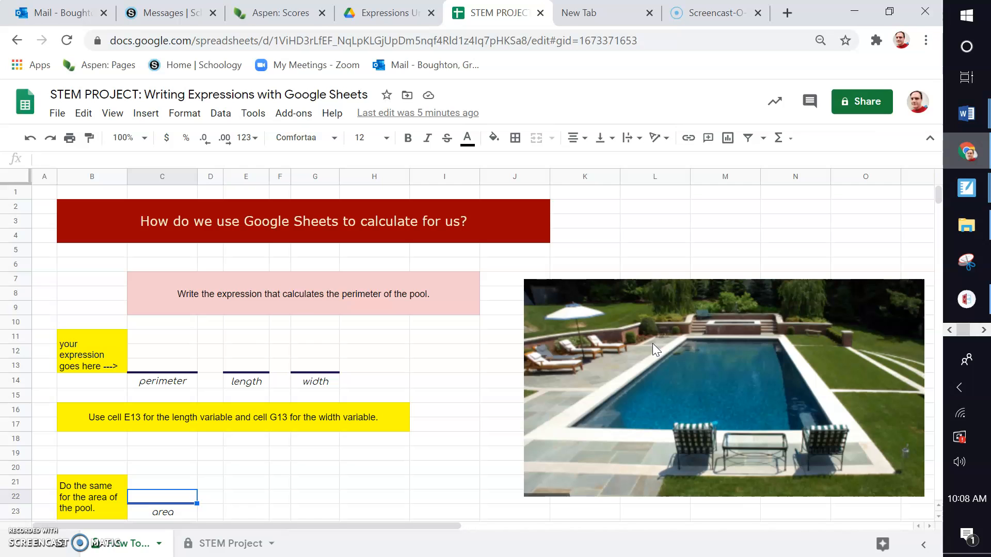
left_click(567, 426)
left_click(185, 366)
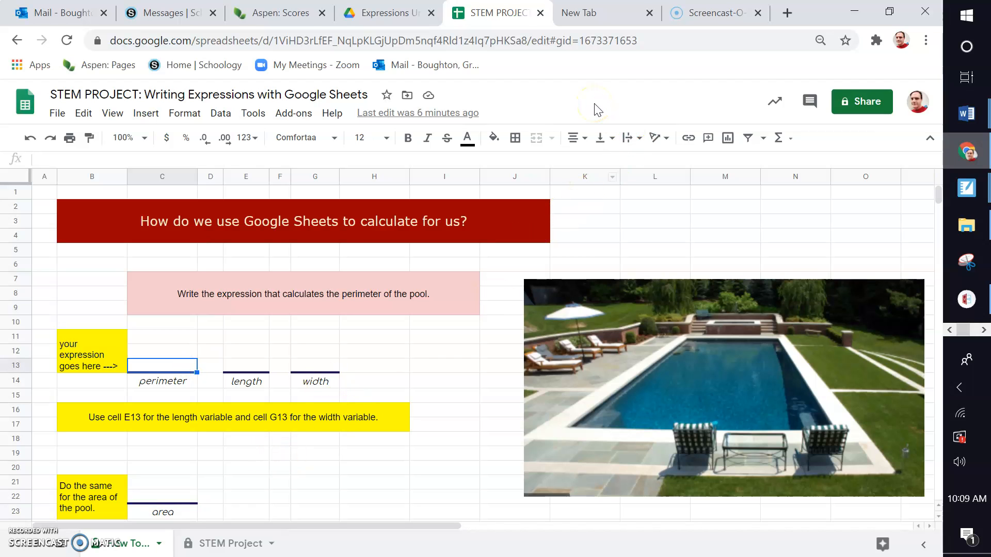
Switch to the ACC December 1-4 Lessons file in SMART Notebook and choose a red Calligraphic Pen
mouse_move(966, 187)
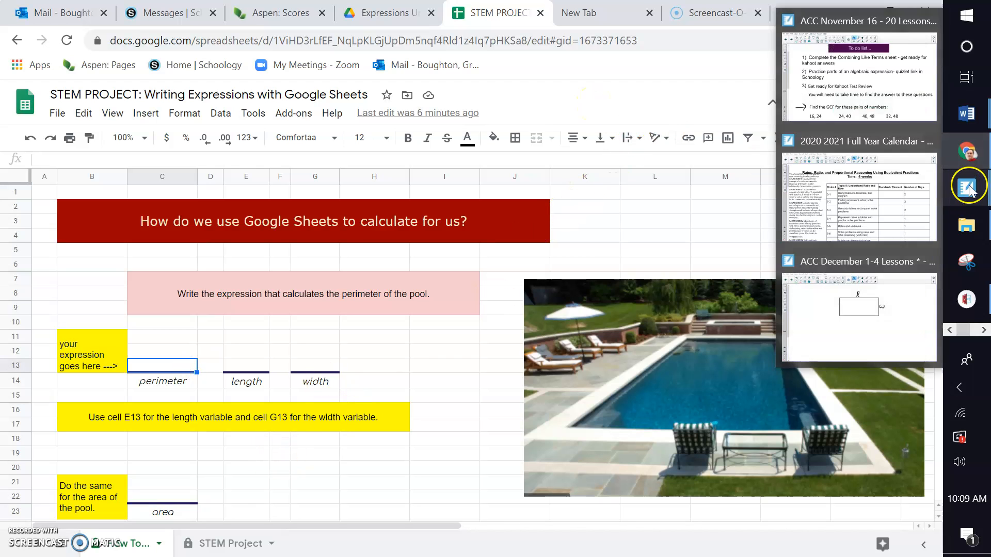
left_click(881, 318)
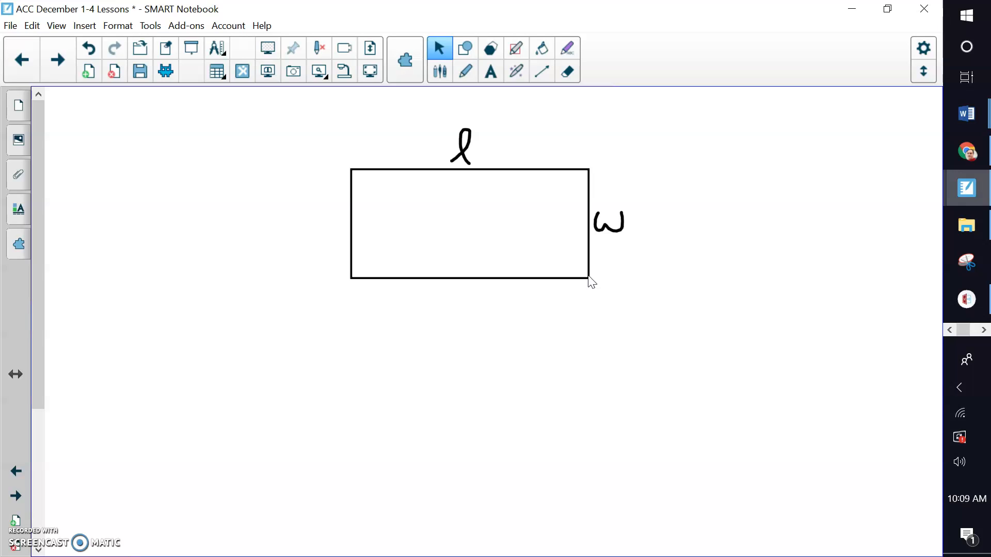
left_click(466, 71)
left_click(601, 68)
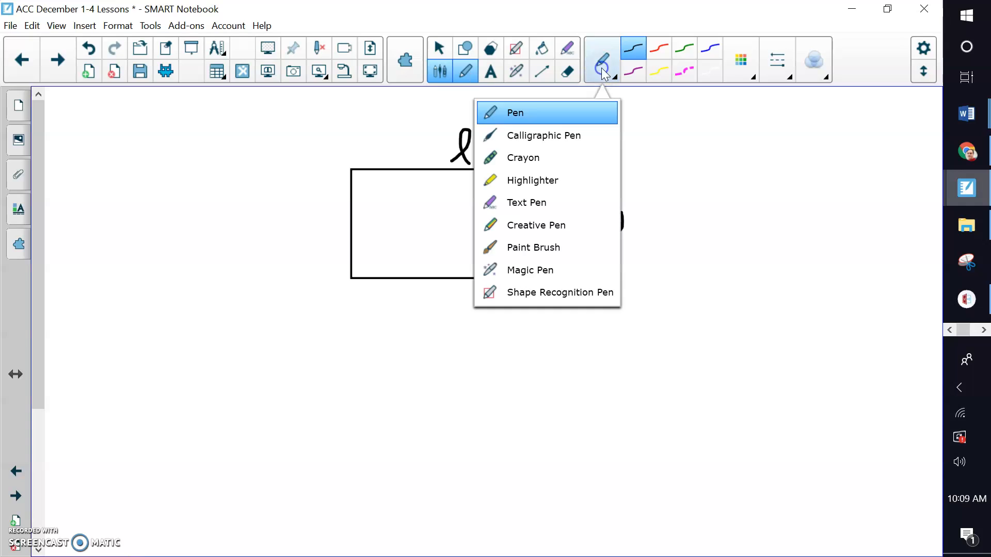
left_click(575, 136)
left_click(657, 73)
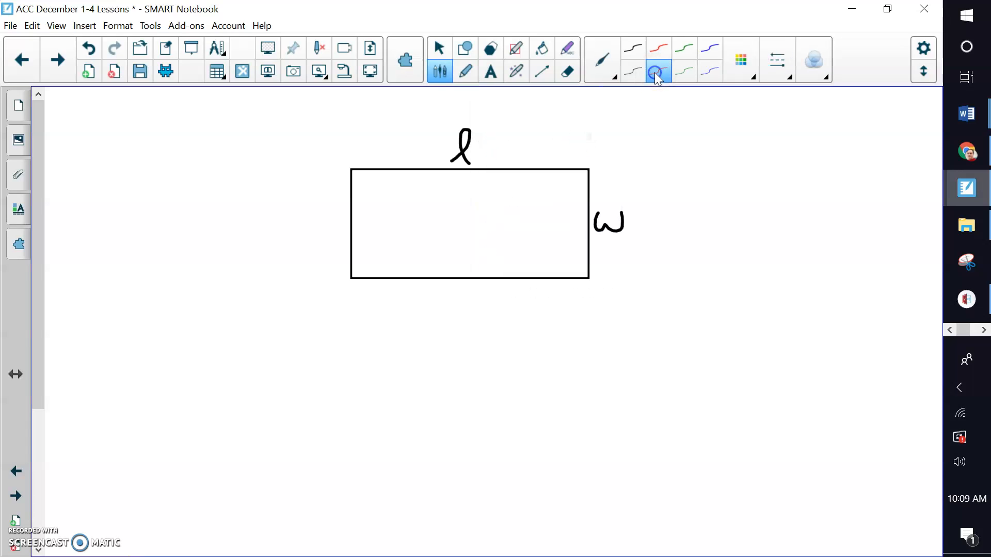
mouse_move(367, 110)
left_mouse_down()
mouse_move(592, 109)
mouse_move(628, 204)
mouse_move(628, 277)
mouse_move(343, 308)
left_mouse_up()
mouse_move(319, 290)
left_mouse_down()
mouse_move(320, 302)
mouse_move(329, 162)
left_mouse_up()
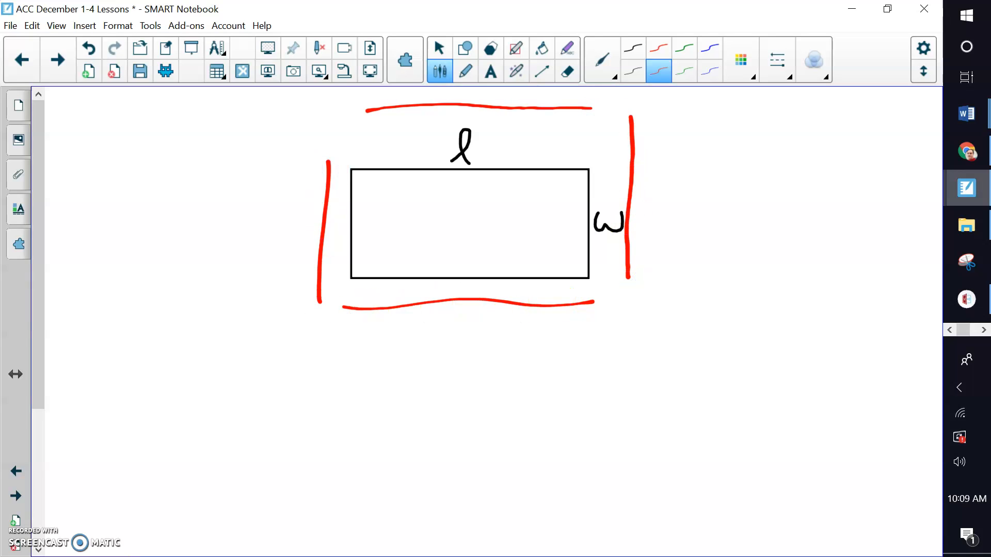
left_click(89, 48)
left_click(88, 49)
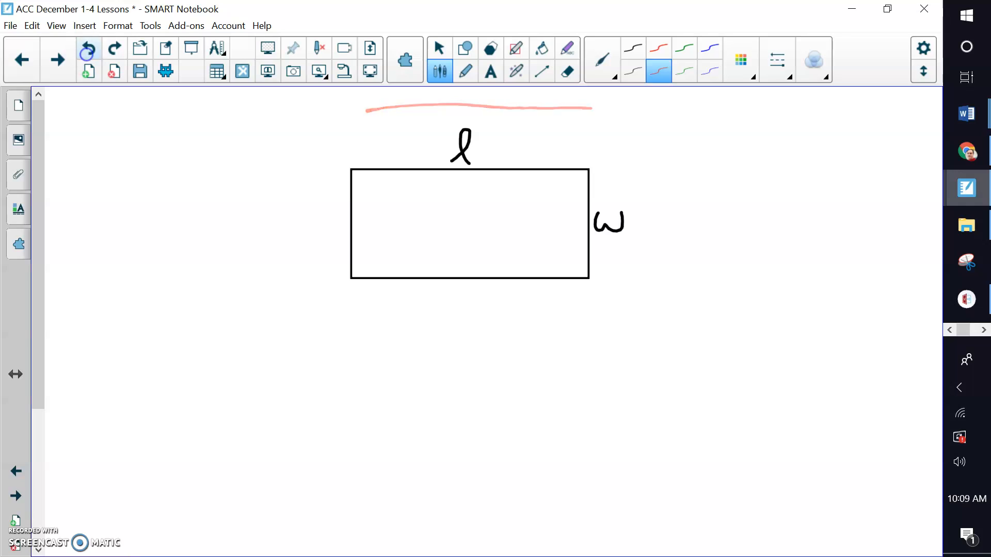
Write l + w + l + w in red below the rectangle, trace its four sides, and add a check mark beside the expression
mouse_move(315, 377)
left_mouse_down()
mouse_move(335, 368)
mouse_move(343, 376)
left_mouse_up()
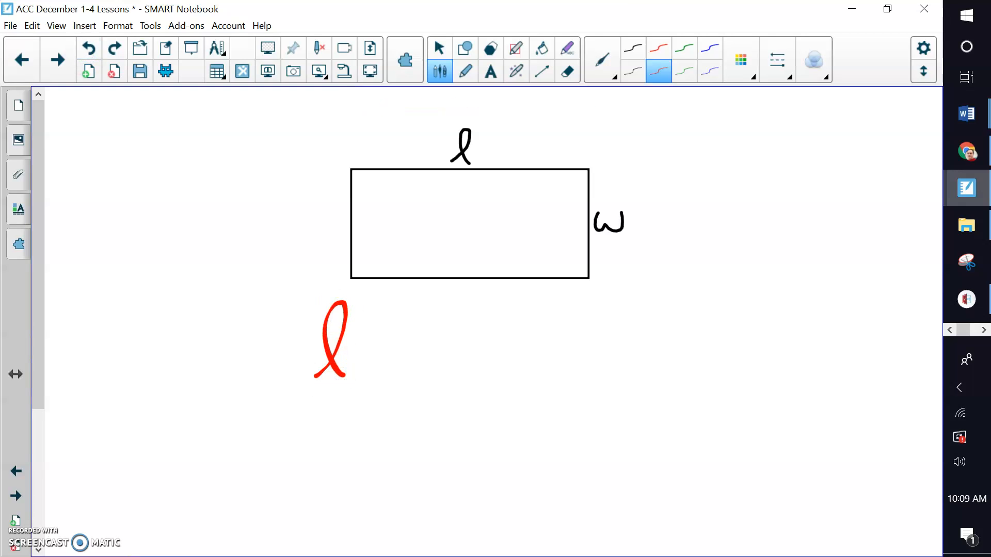
mouse_move(378, 328)
left_mouse_down()
mouse_move(377, 366)
mouse_move(387, 349)
mouse_move(440, 374)
mouse_move(466, 329)
left_mouse_up()
mouse_move(353, 167)
left_mouse_down()
mouse_move(591, 168)
mouse_move(592, 271)
left_mouse_up()
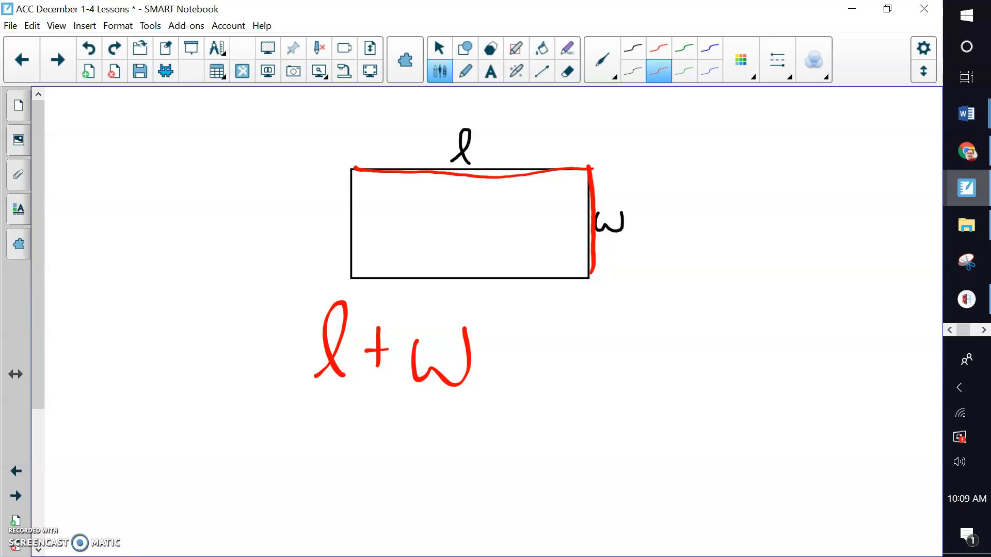
mouse_move(499, 337)
left_mouse_down()
mouse_move(497, 370)
mouse_move(506, 356)
left_mouse_up()
mouse_move(532, 387)
left_mouse_down()
mouse_move(549, 321)
mouse_move(561, 379)
left_mouse_up()
left_click_drag(593, 272, 364, 280)
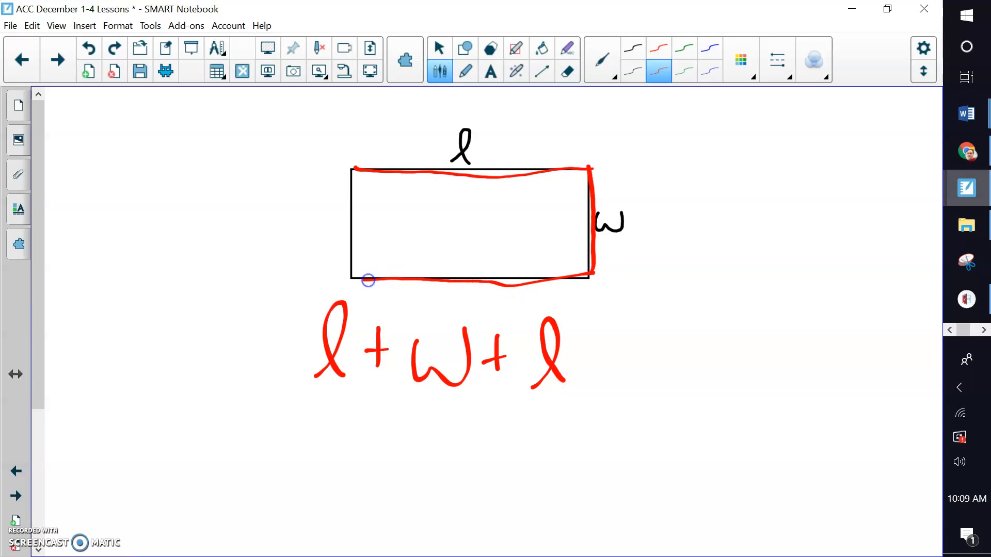
mouse_move(588, 340)
left_mouse_down()
mouse_move(591, 371)
mouse_move(609, 354)
mouse_move(677, 358)
mouse_move(673, 346)
left_mouse_up()
left_click_drag(356, 277, 354, 168)
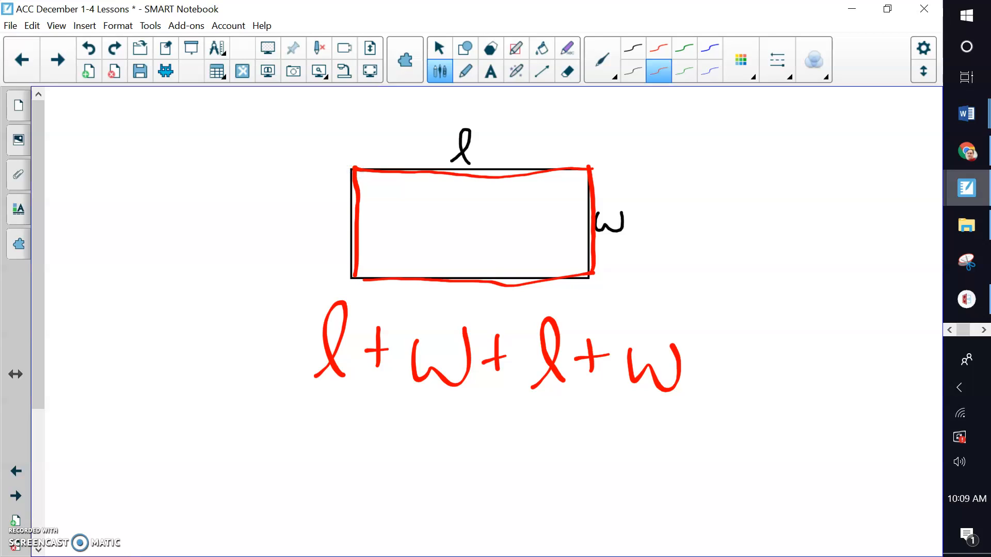
left_click_drag(190, 336, 235, 288)
Write the regrouped expression l + l + w + w in red beneath the first expression
mouse_move(323, 464)
left_mouse_down()
mouse_move(321, 441)
mouse_move(338, 466)
left_mouse_up()
left_click_drag(372, 426, 377, 439)
left_click_drag(368, 433, 382, 433)
mouse_move(421, 459)
left_mouse_down()
mouse_move(426, 452)
mouse_move(440, 469)
left_mouse_up()
left_click_drag(481, 426, 483, 456)
mouse_move(467, 443)
left_mouse_down()
mouse_move(547, 457)
mouse_move(574, 429)
mouse_move(613, 458)
mouse_move(623, 440)
left_mouse_up()
mouse_move(650, 429)
left_mouse_down()
mouse_move(651, 455)
mouse_move(703, 428)
left_mouse_up()
Write 2l + 2w below the other expressions, add a check mark beside it, and bracket the l and w underneath
left_click_drag(38, 190, 29, 277)
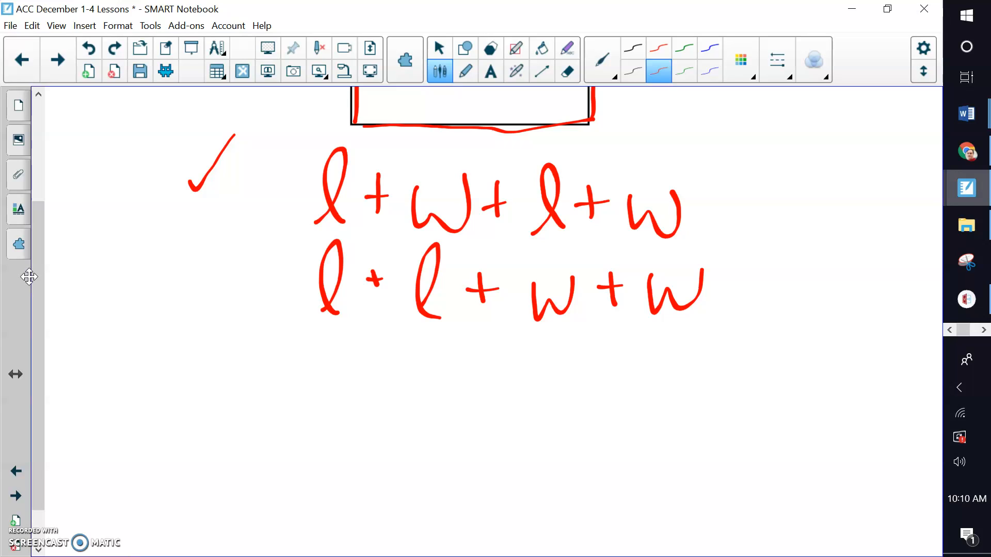
mouse_move(338, 363)
left_mouse_down()
mouse_move(365, 385)
mouse_move(339, 401)
mouse_move(374, 416)
mouse_move(421, 371)
mouse_move(428, 419)
left_mouse_up()
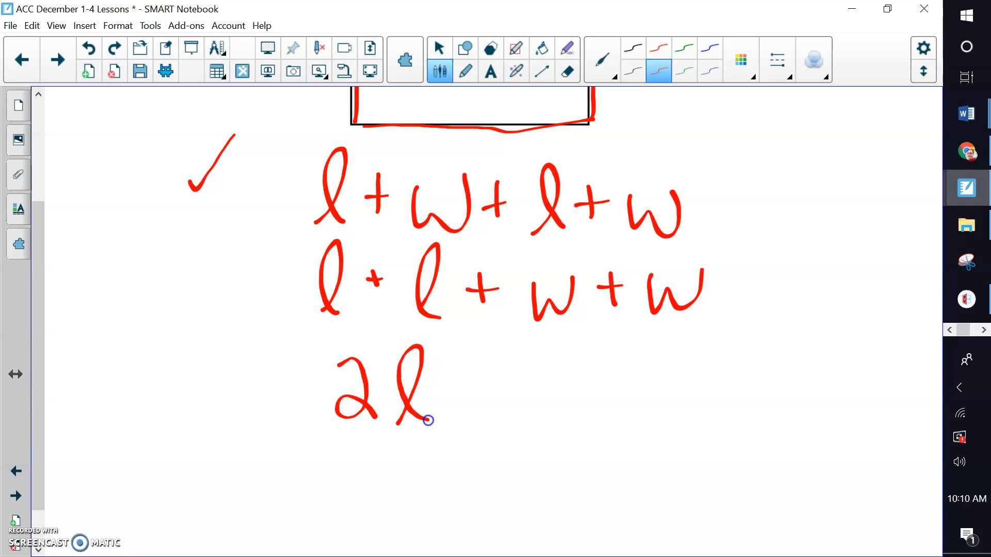
mouse_move(473, 377)
left_mouse_down()
mouse_move(476, 406)
mouse_move(542, 374)
mouse_move(515, 405)
mouse_move(550, 413)
mouse_move(622, 382)
left_mouse_up()
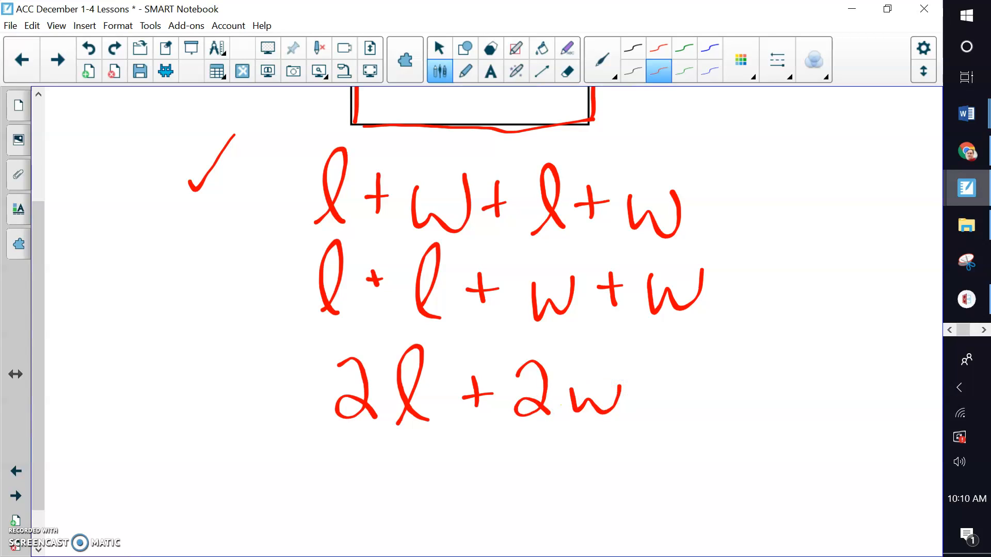
mouse_move(192, 394)
left_mouse_down()
mouse_move(207, 407)
mouse_move(243, 343)
left_mouse_up()
mouse_move(391, 441)
left_mouse_down()
mouse_move(427, 458)
mouse_move(437, 444)
left_mouse_up()
mouse_move(568, 431)
left_mouse_down()
mouse_move(598, 454)
mouse_move(623, 432)
left_mouse_up()
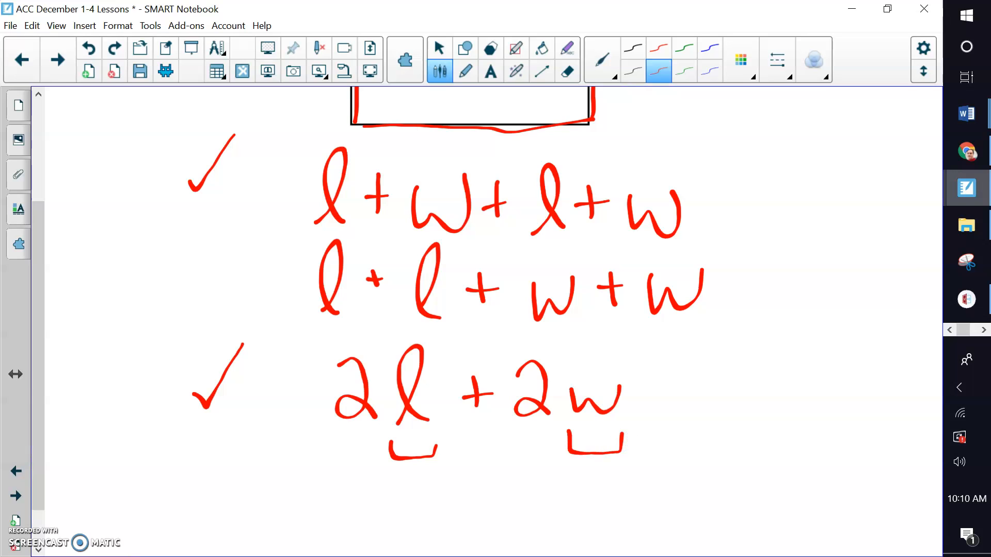
Switch to the STEM PROJECT spreadsheet in Chrome and begin the perimeter formula in C13 with =2*E13, referencing the length cell
left_click(967, 151)
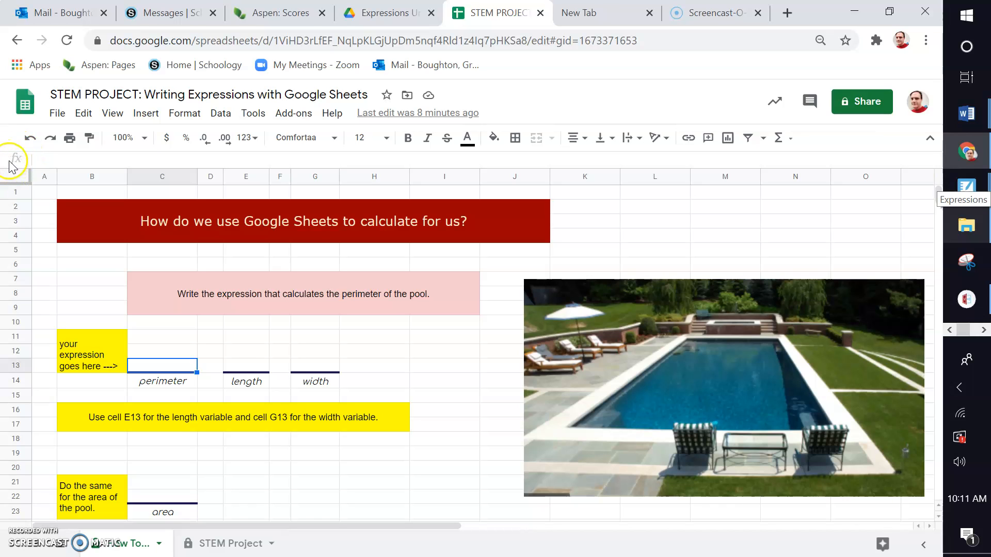
left_click(52, 159)
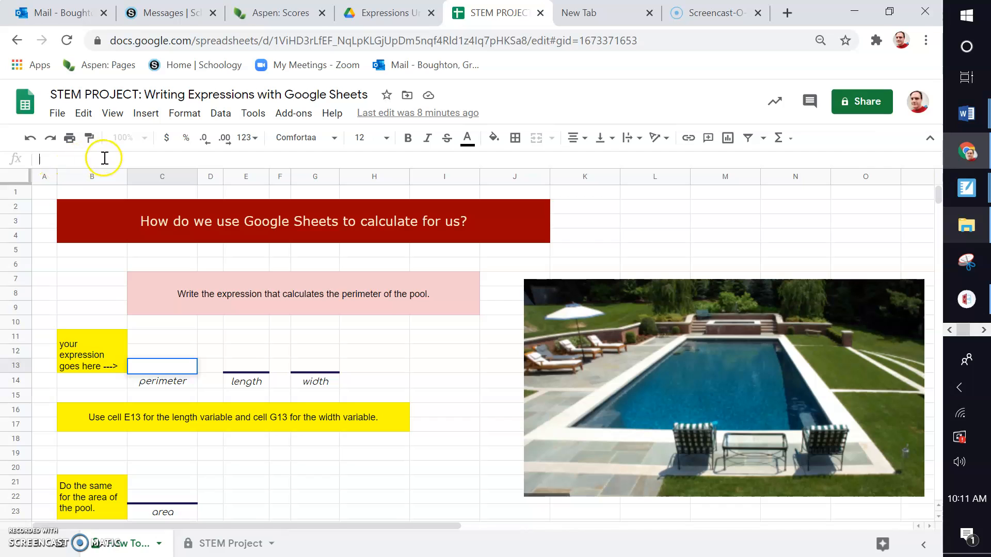
left_click(50, 160)
type("=")
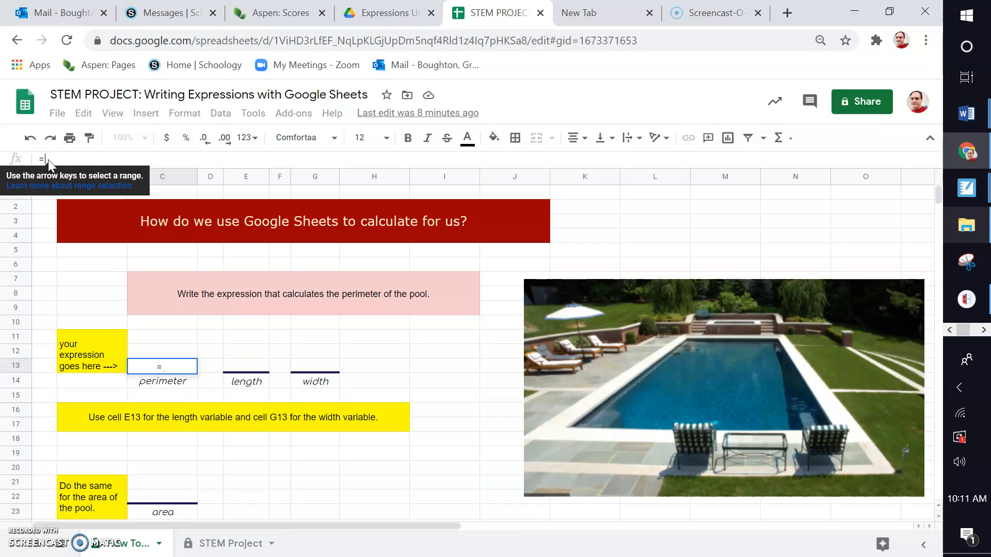
left_click(67, 160)
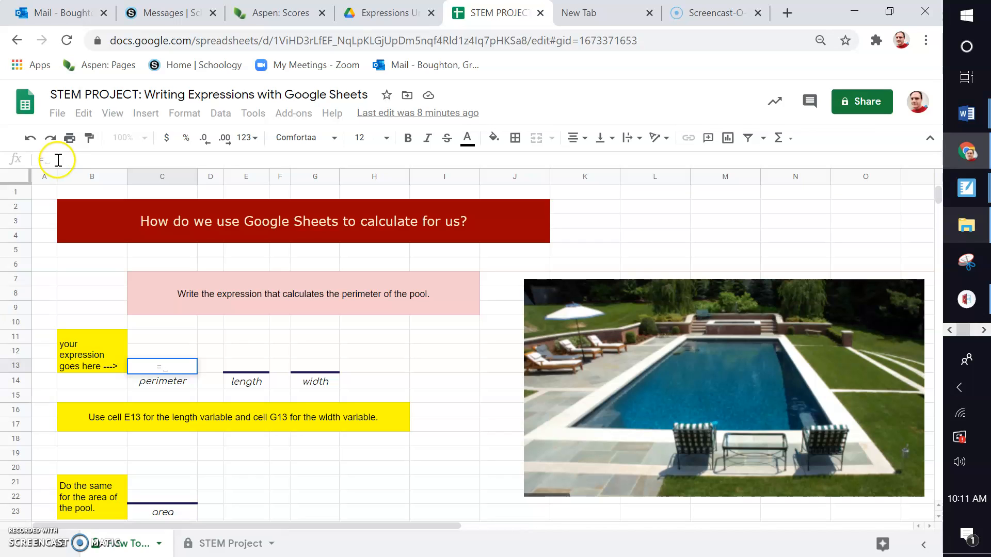
left_click(74, 162)
type("2")
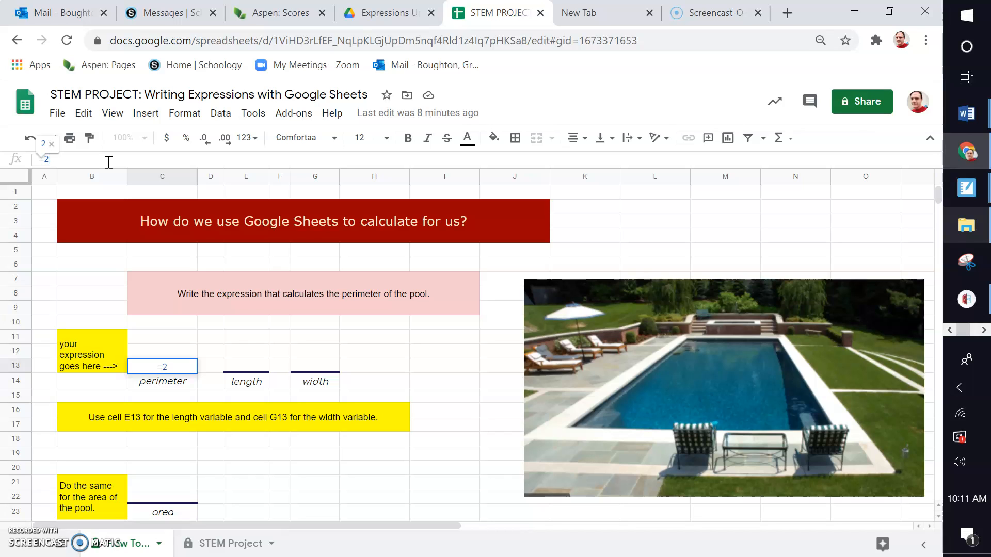
type("*")
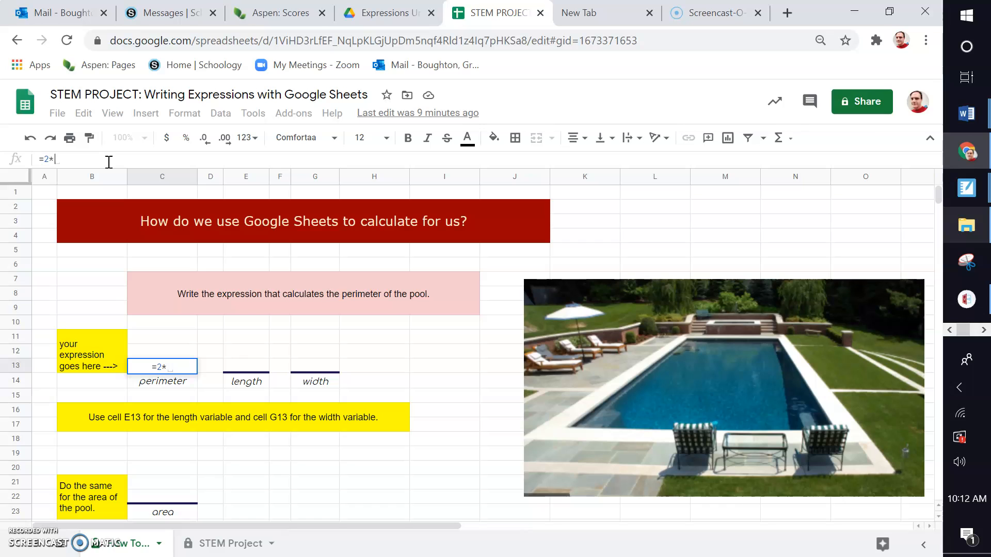
left_click(242, 368)
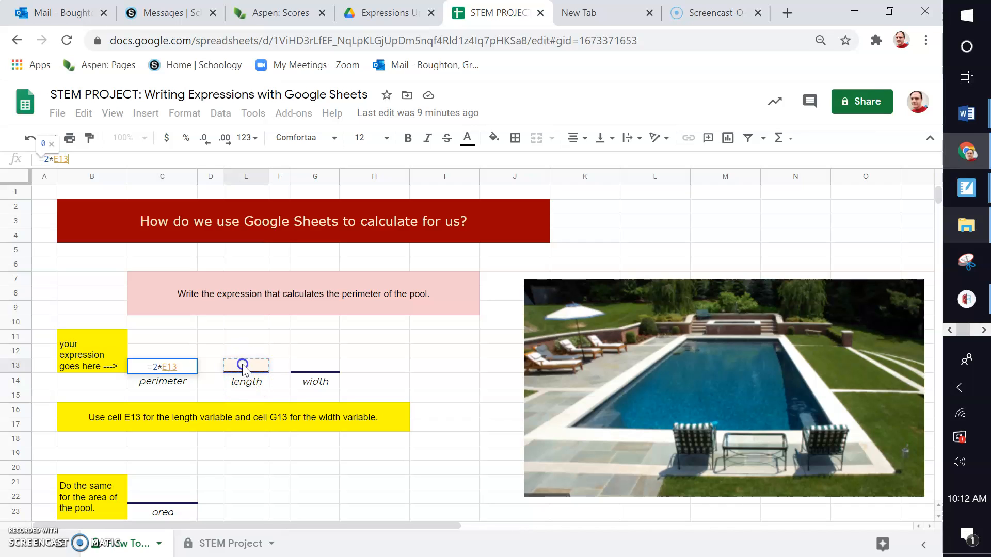
left_click(247, 367)
Complete the perimeter formula by adding +2*G13, referencing the width cell, and enter it
left_click(59, 161)
type("+")
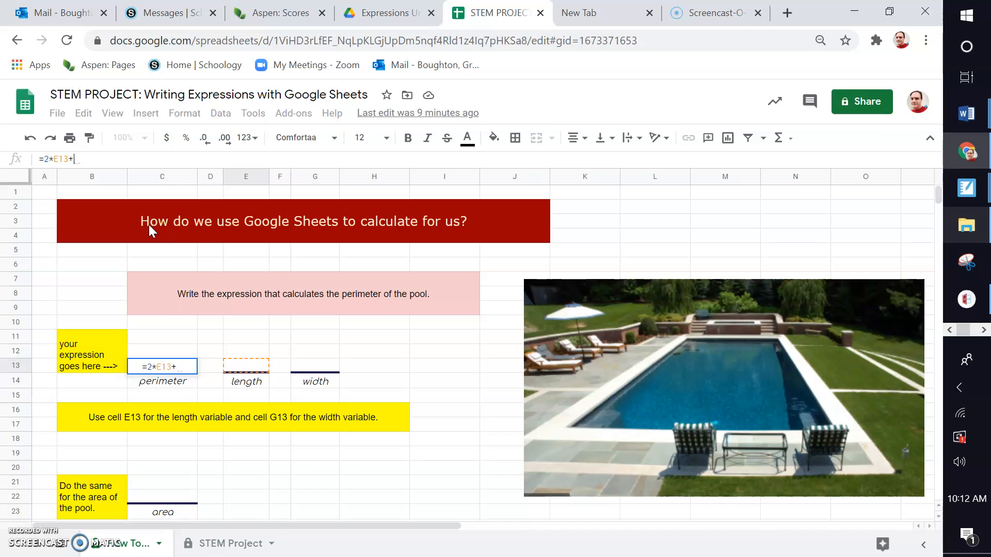
type("2*")
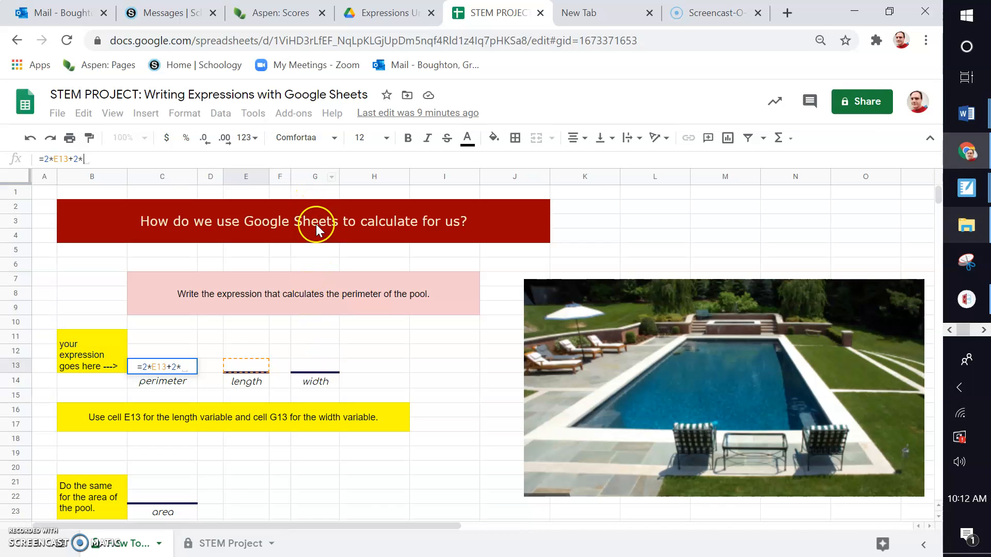
left_click(315, 367)
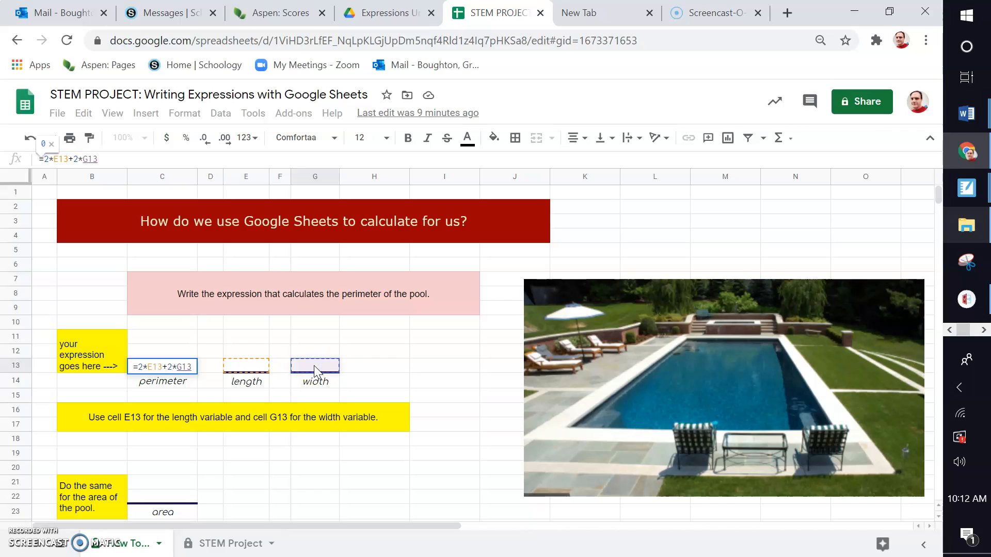
left_click(122, 165)
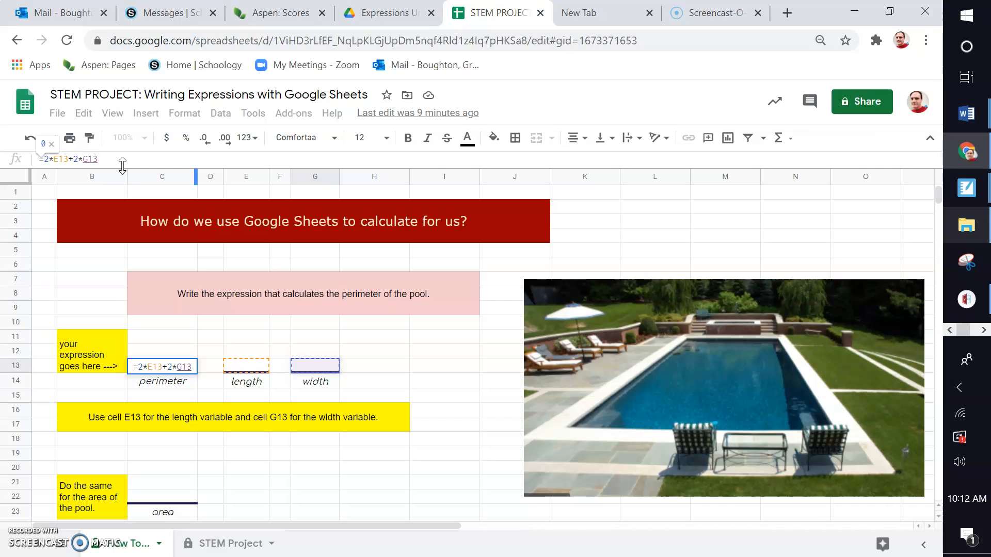
key("Return")
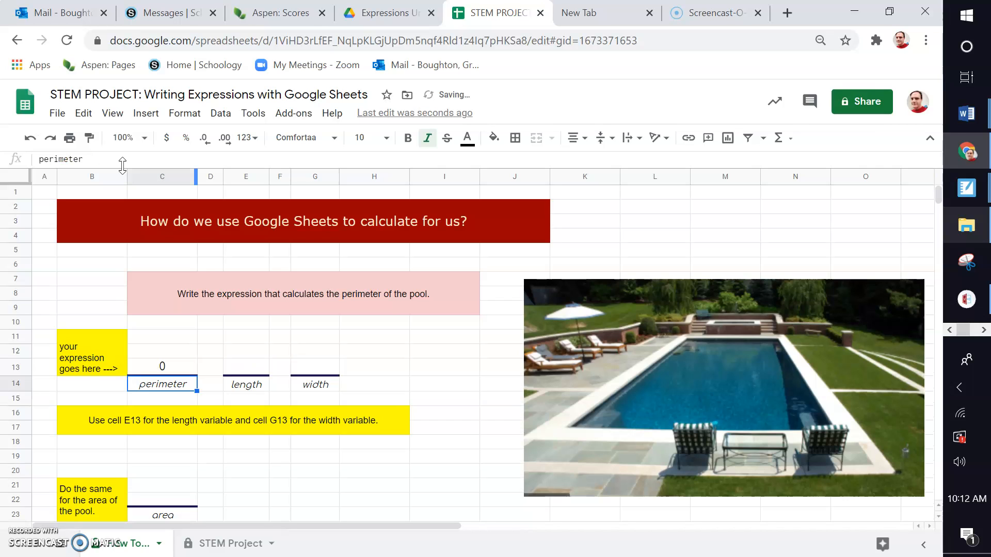
Review the perimeter formula in C13, and test it with a length of 5 in E13 and a width of 3 in G13
left_click(166, 370)
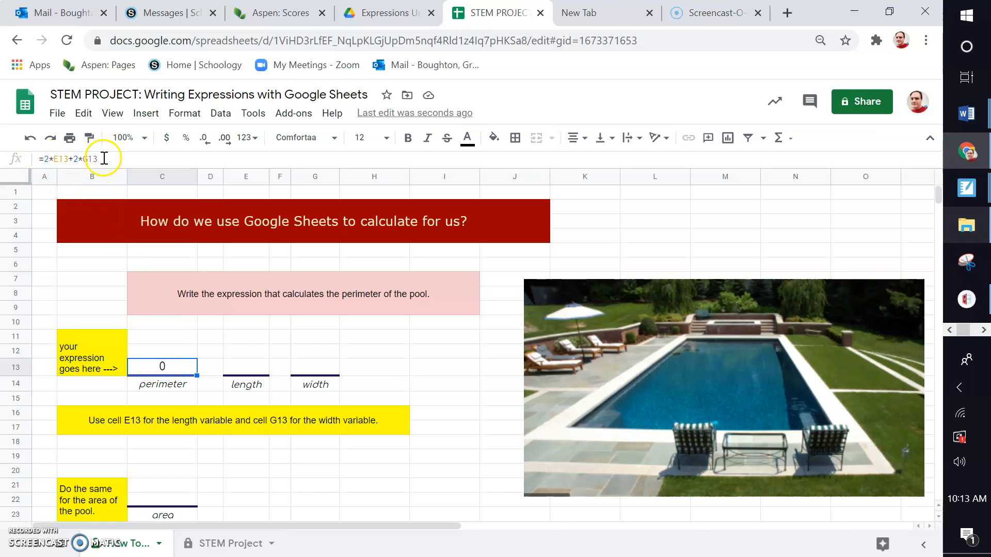
left_click(171, 369)
left_click(250, 370)
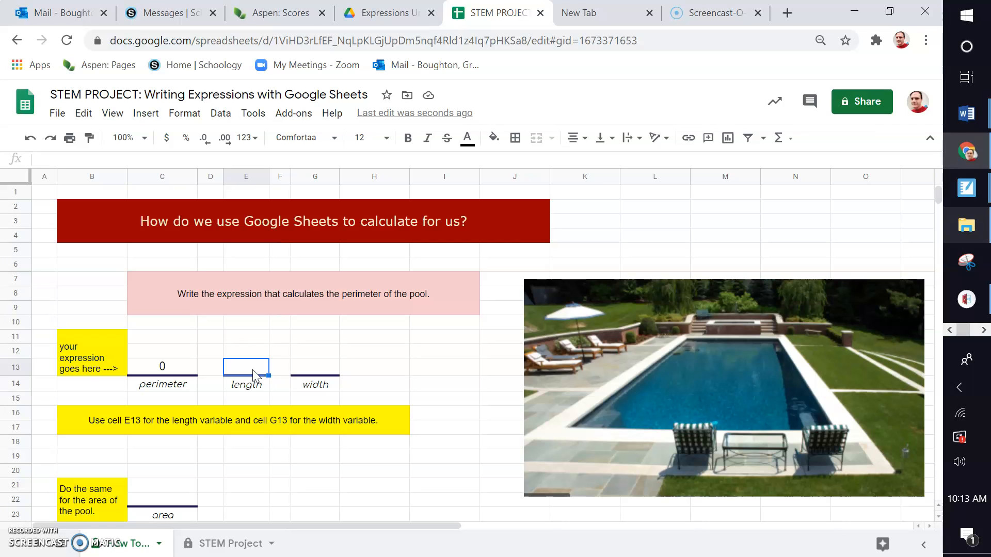
type("5")
left_click(300, 370)
type("3")
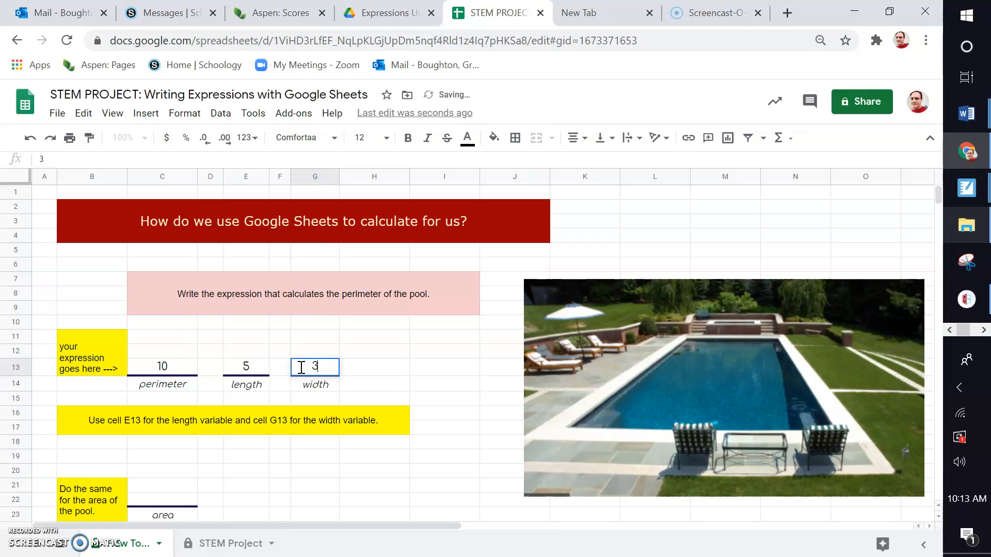
key("Return")
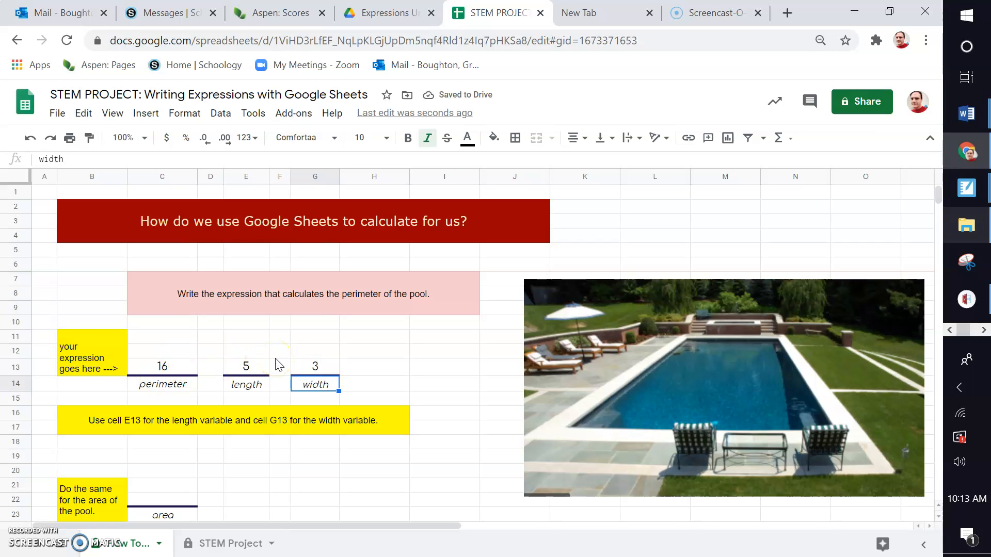
Set the pool's length in E13 to 12.5
left_click(261, 366)
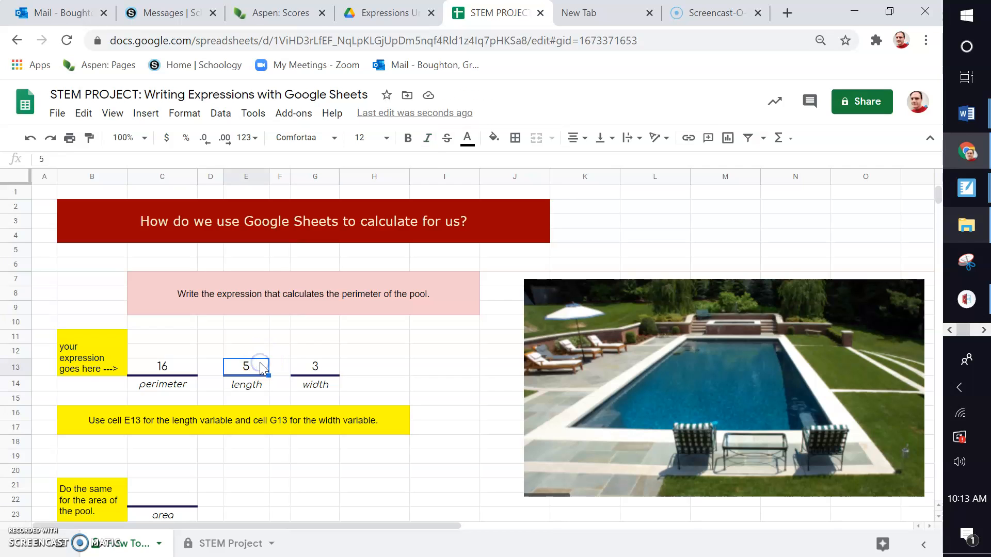
type("12.5")
key("Return")
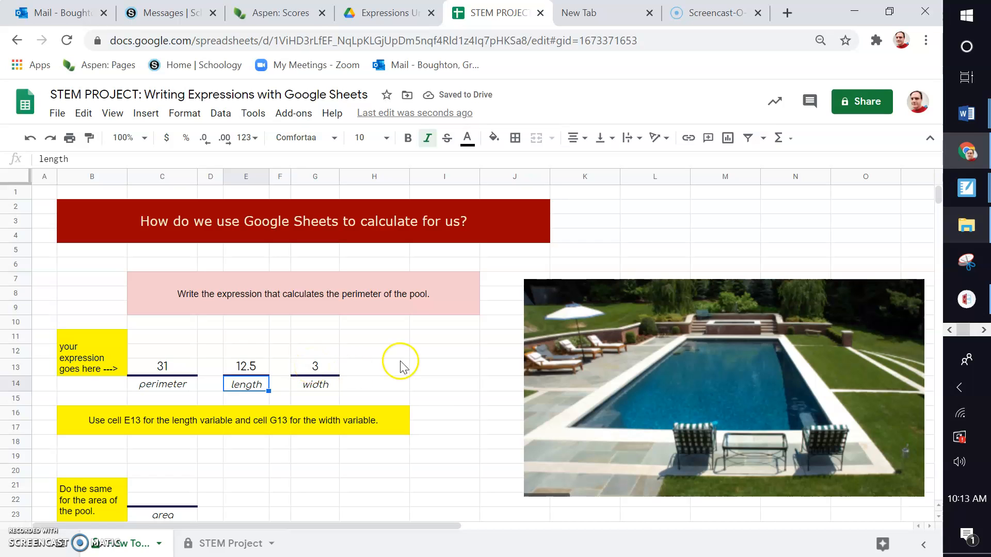
Enter the area formula =e13*G13 in C22, multiplying the length cell by the width cell
scroll(461, 392, "down", 2)
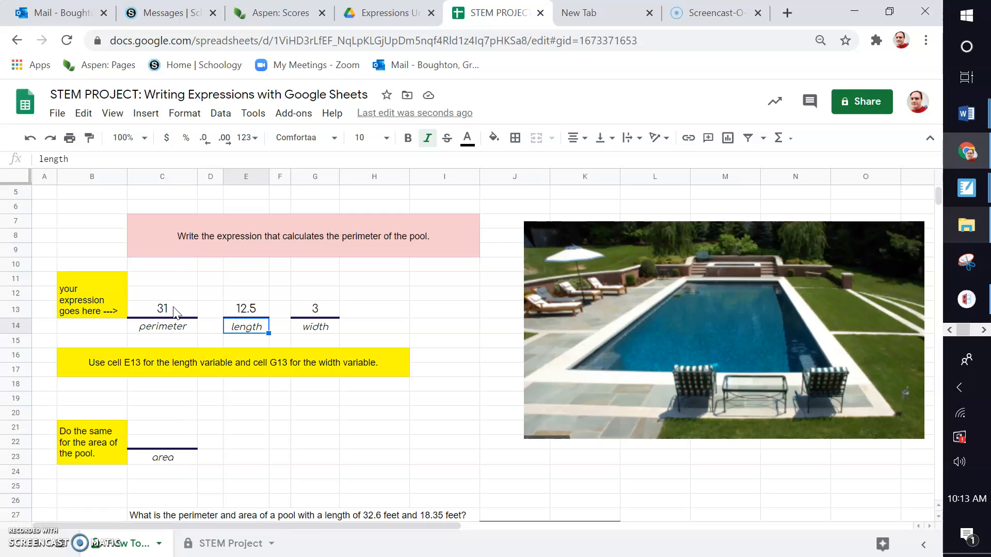
left_click(164, 442)
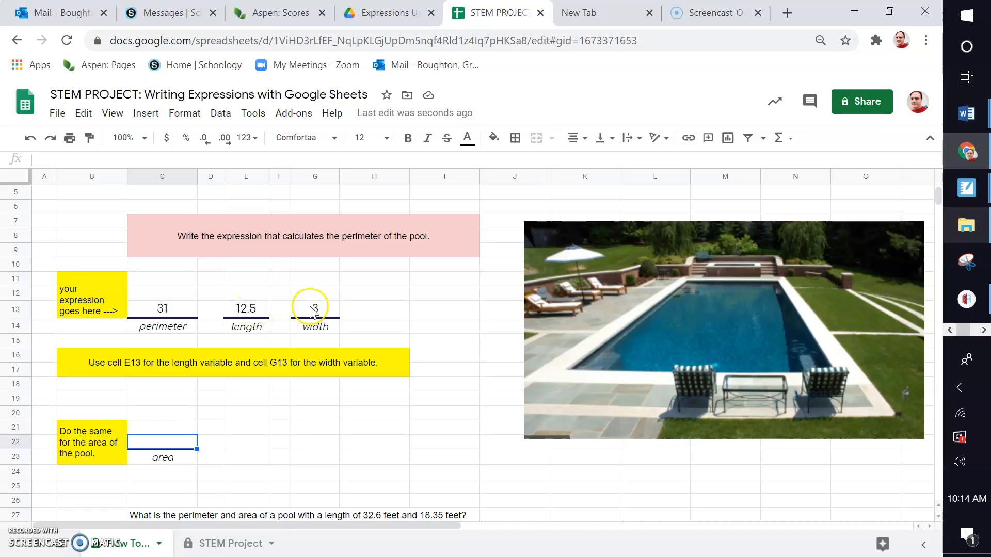
left_click(251, 312)
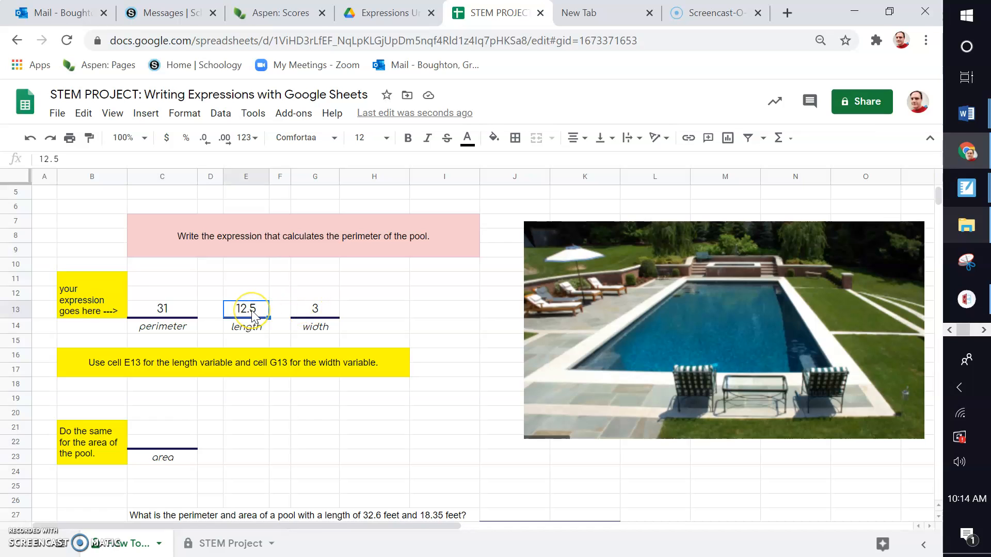
left_click(305, 312)
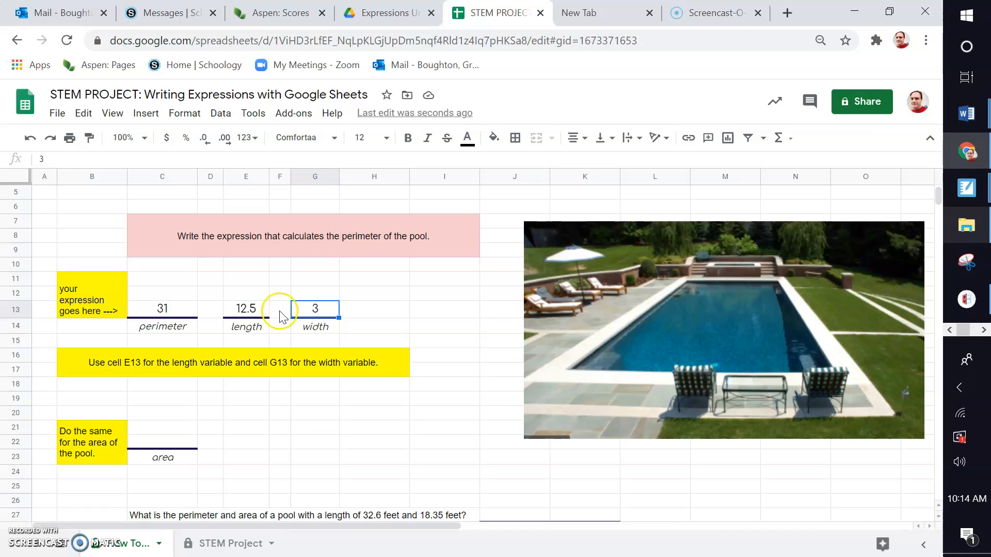
left_click(261, 314)
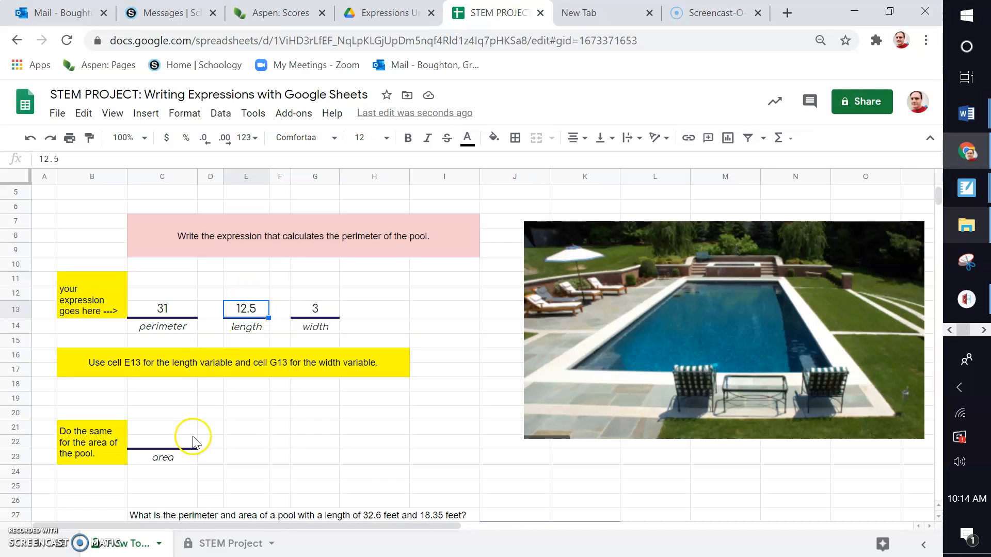
left_click(156, 446)
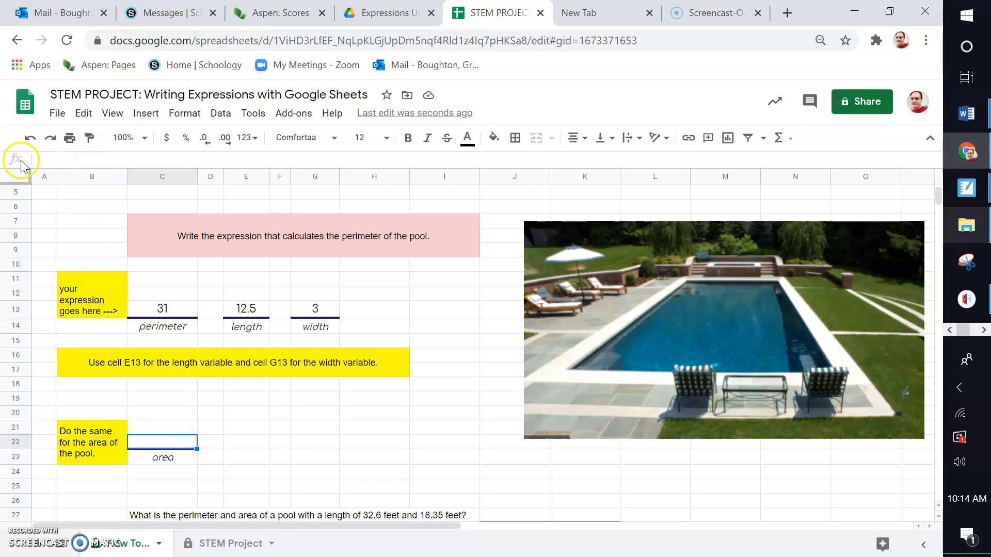
left_click(76, 159)
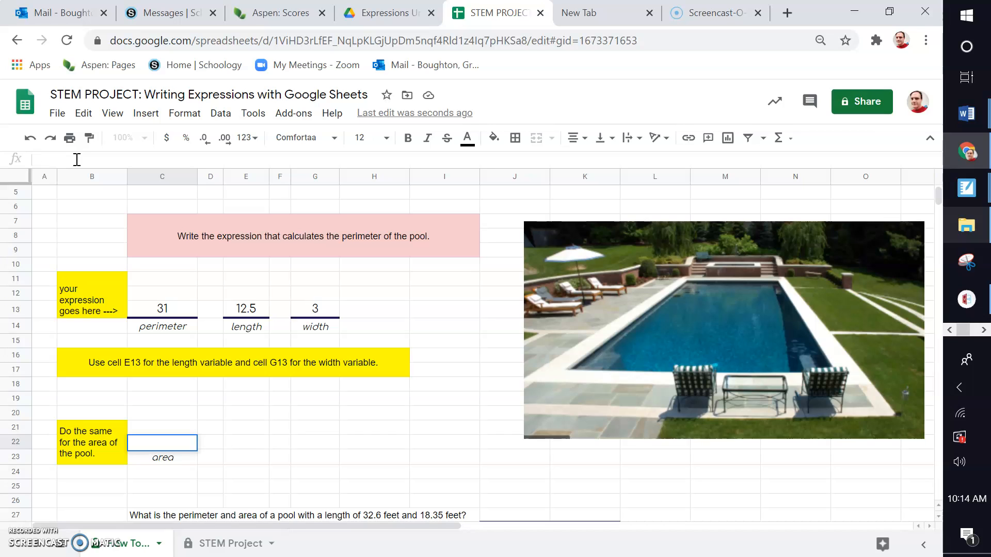
type("=")
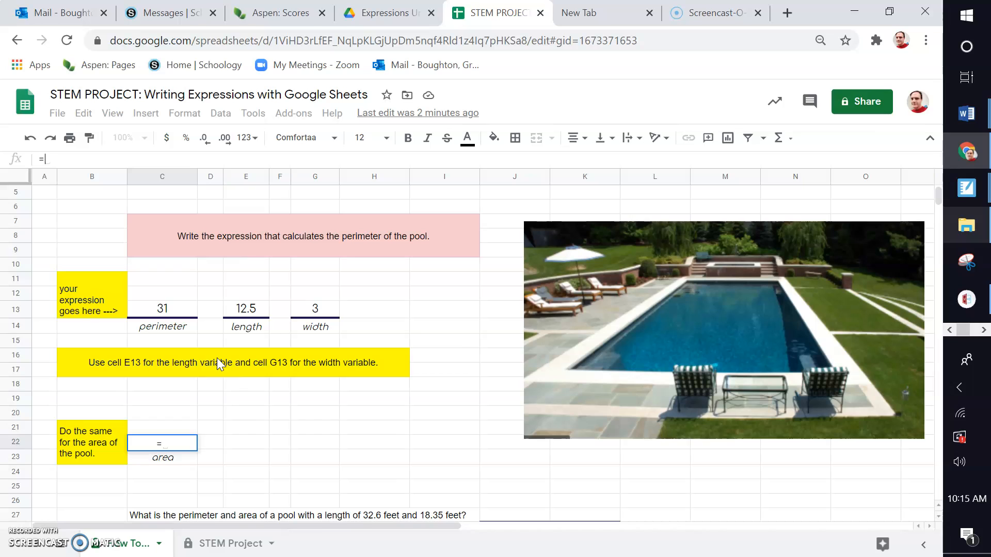
left_click(251, 316)
type("e13")
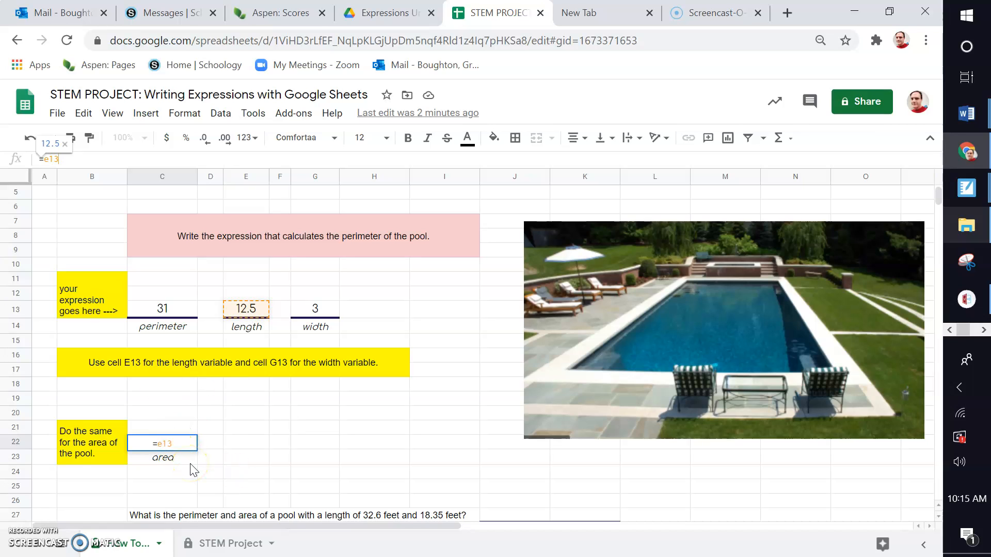
type("*")
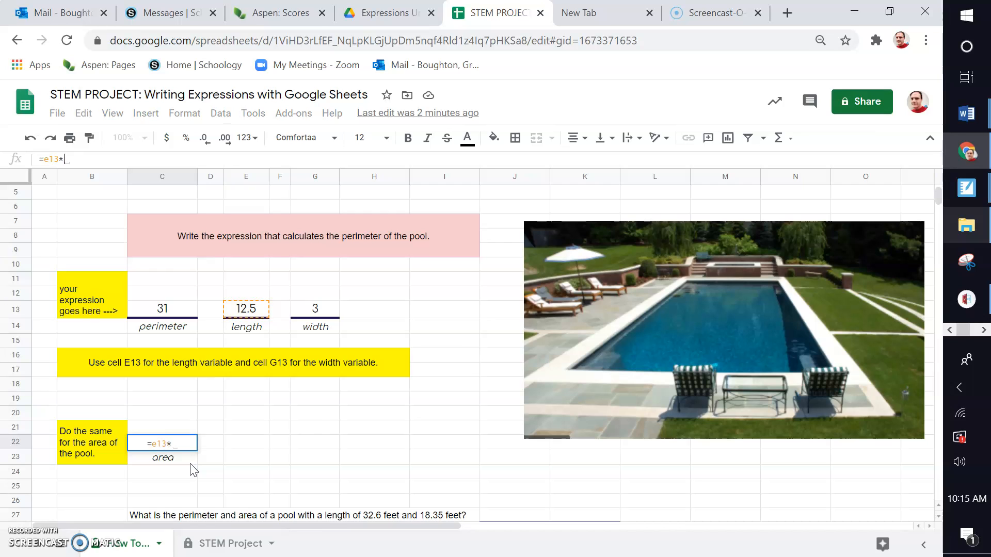
left_click(321, 316)
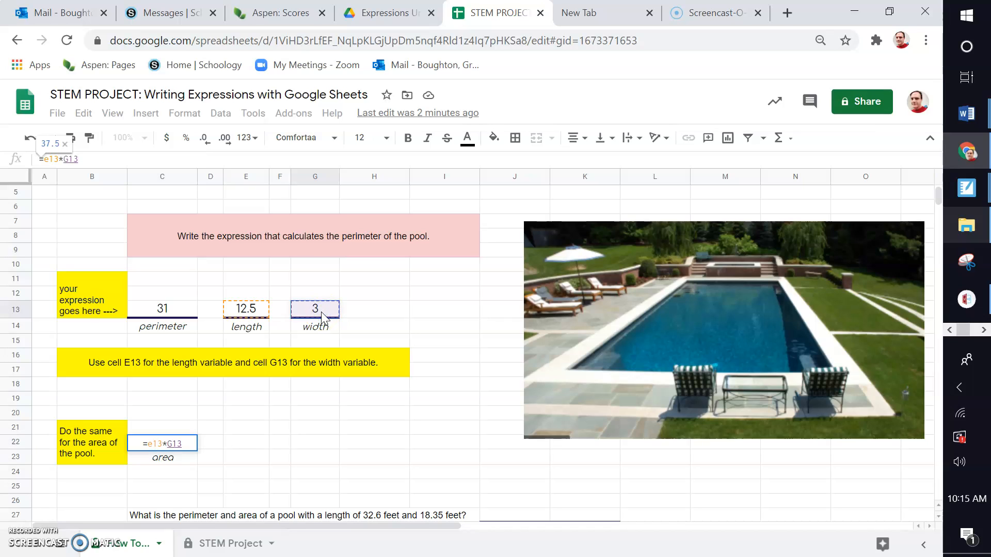
key("Return")
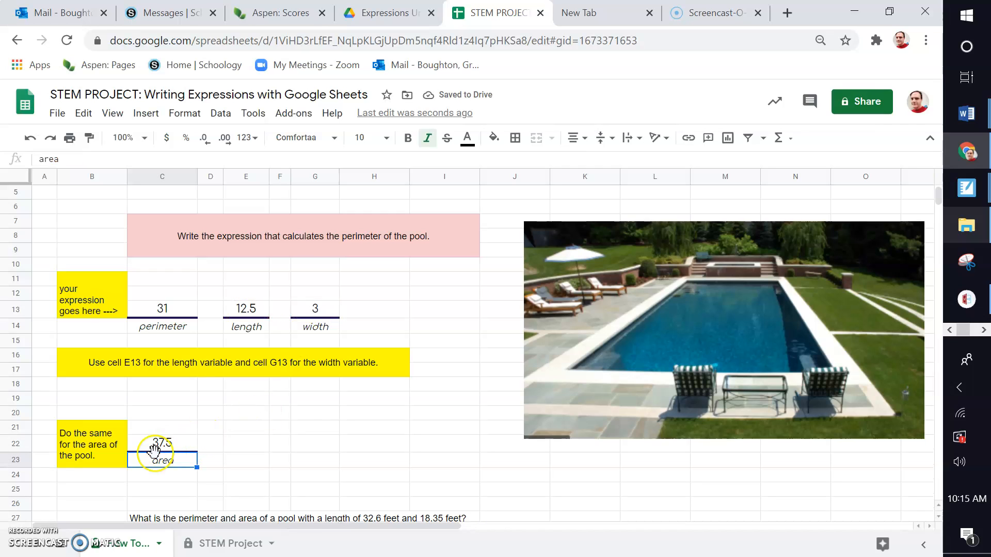
Test both formulas by setting the width in G13 to 8 and the length in E13 to 6
left_click(329, 318)
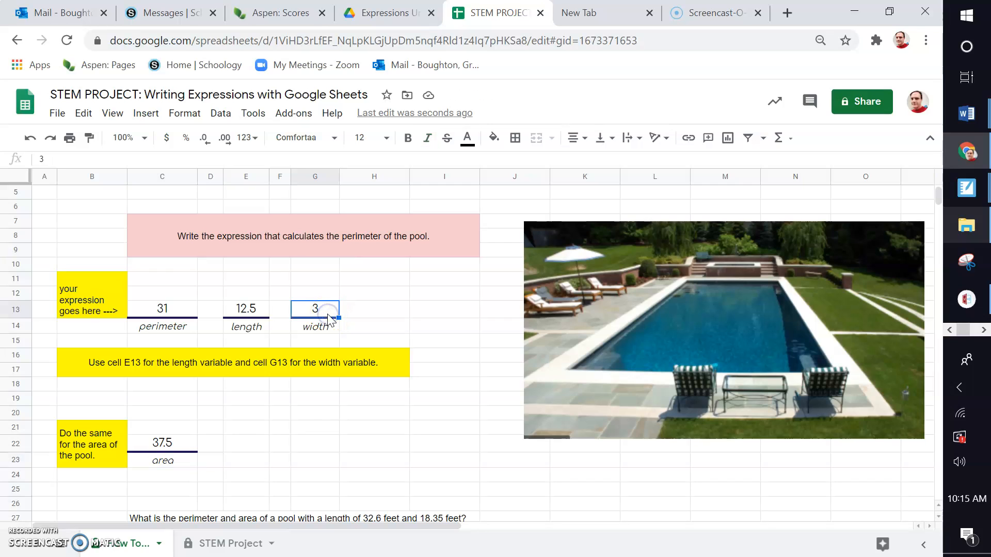
type("8")
key("Return")
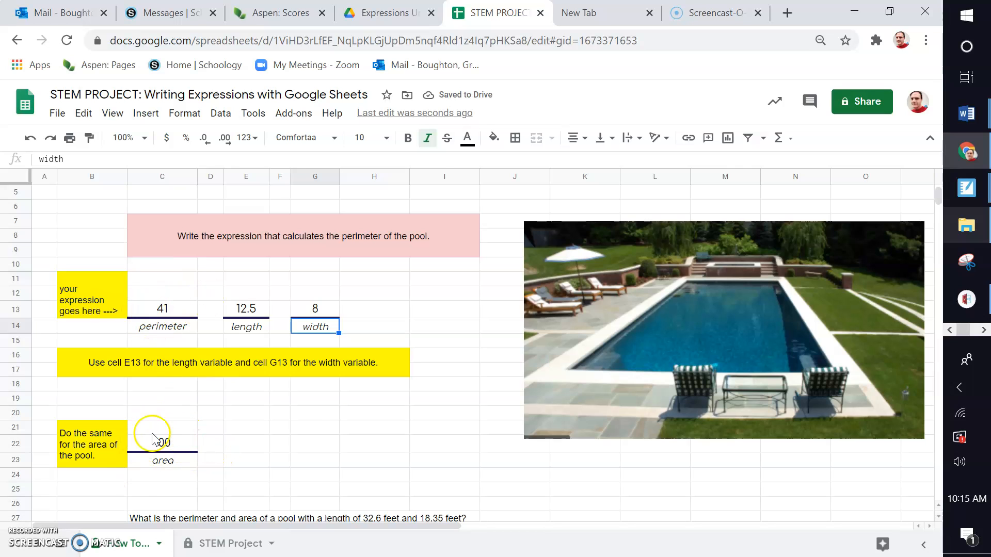
left_click(249, 312)
type("6")
key("Return")
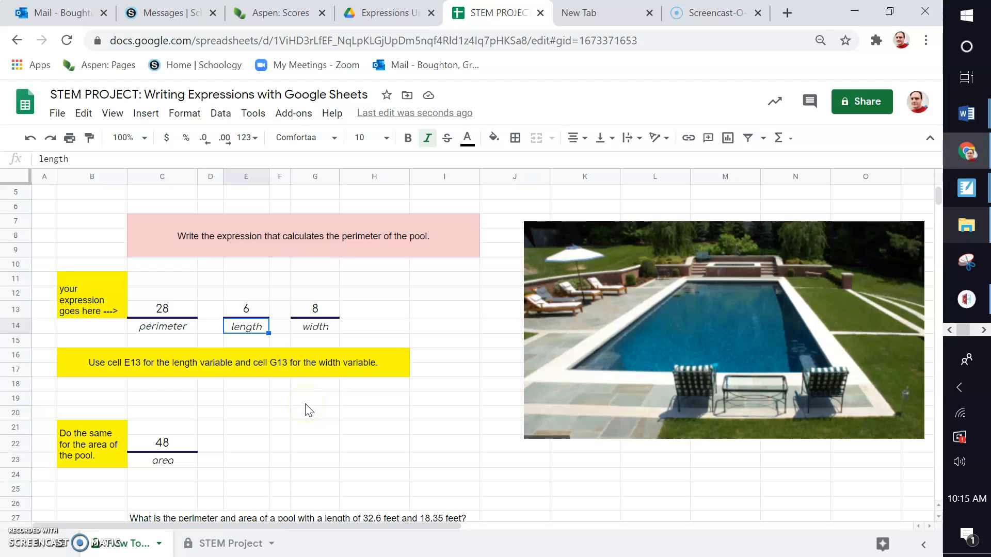
Set the pool's length in E13 to 32.6 and its width in G13 to 18.35
scroll(325, 438, "down", 1)
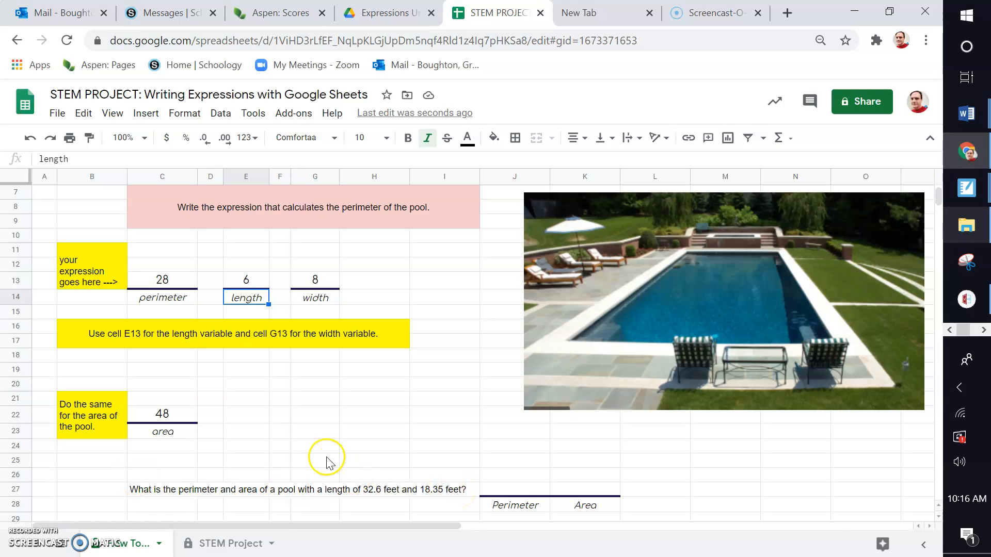
left_click(256, 279)
type("32.6")
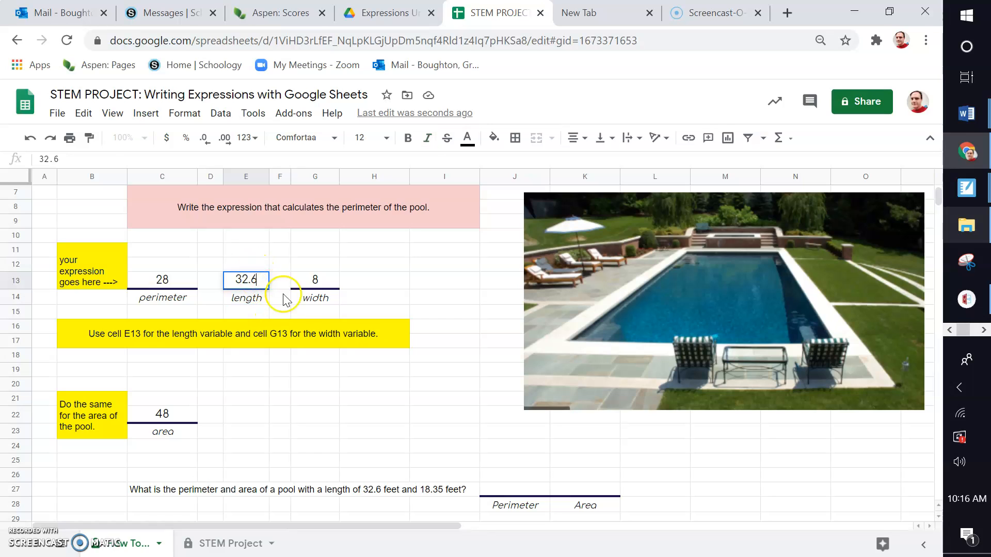
left_click(317, 281)
type("18.35")
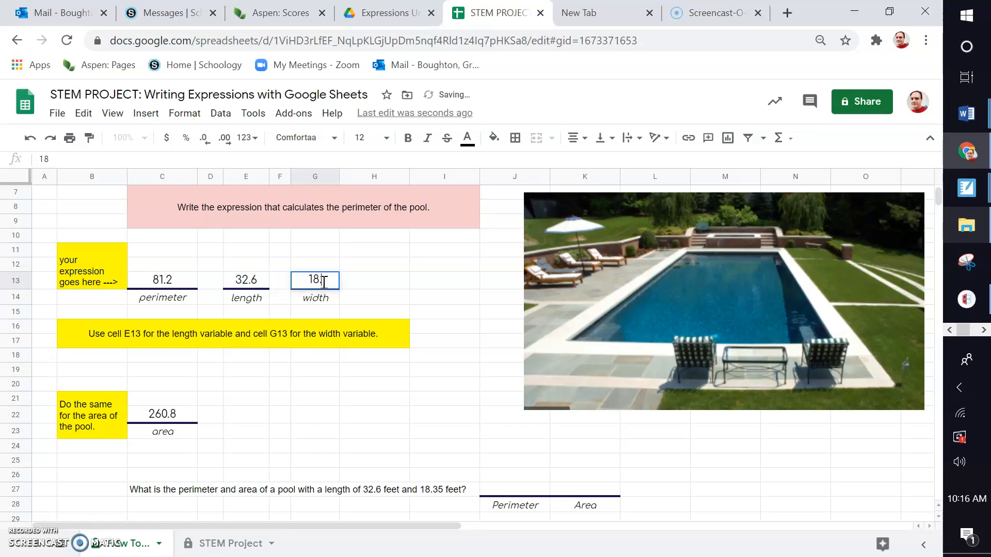
key("Return")
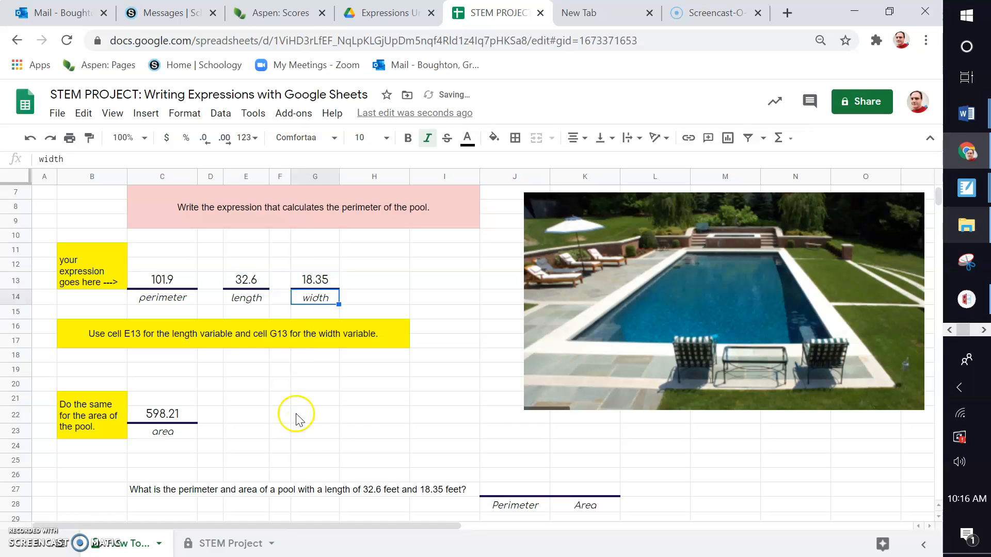
Answer the pool question by entering 101.9 as the perimeter in J27 and 598.21 as the area in K27
left_click(505, 489)
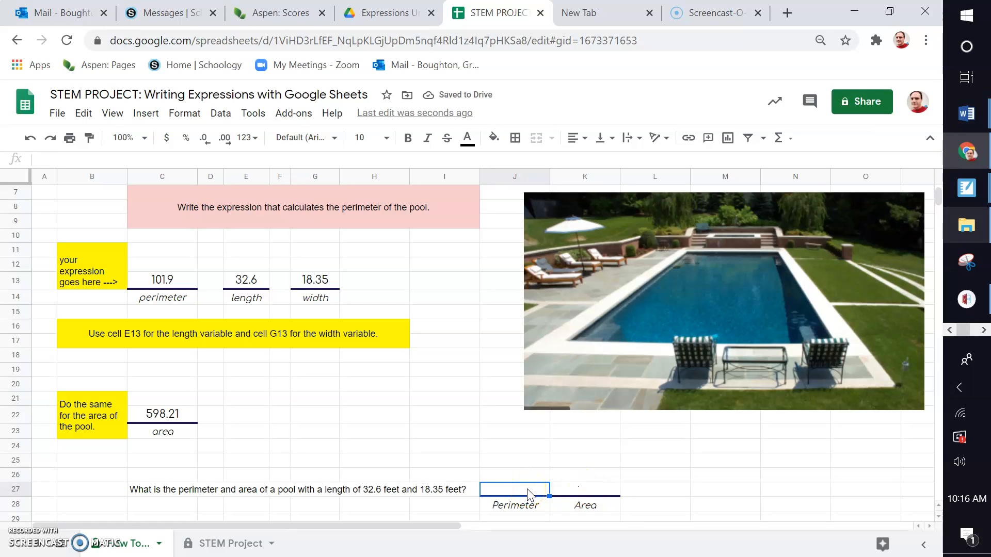
type("101.9")
left_click(569, 492)
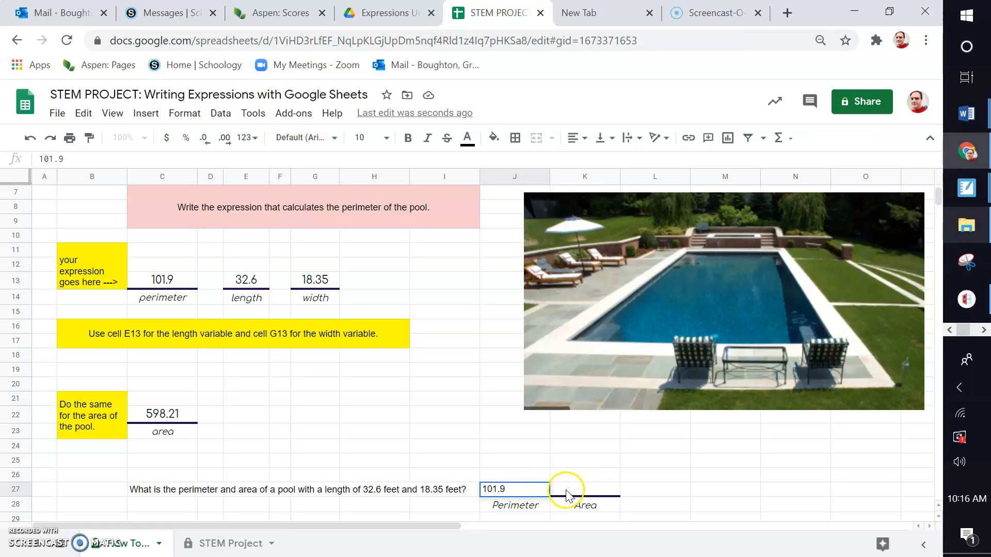
type("598")
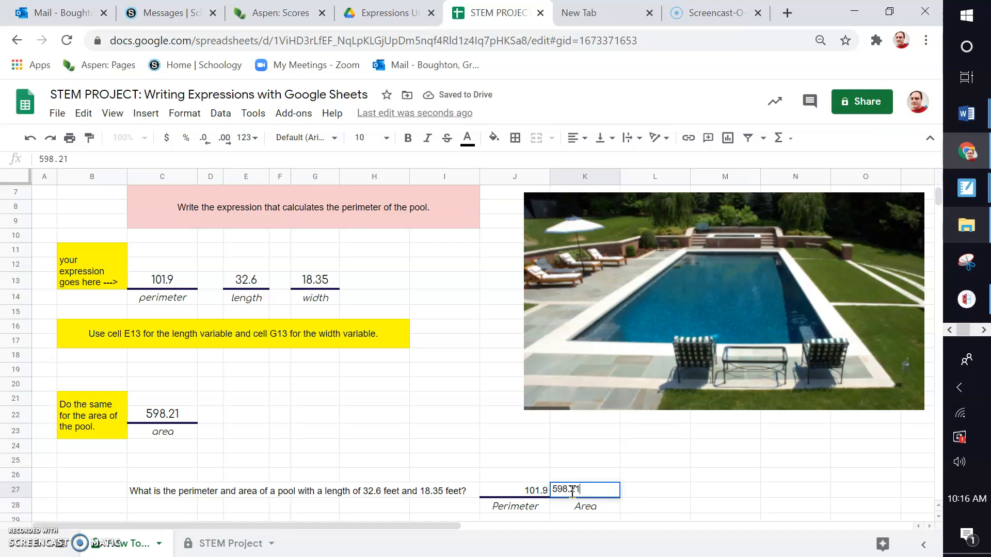
type(".21")
left_click(589, 460)
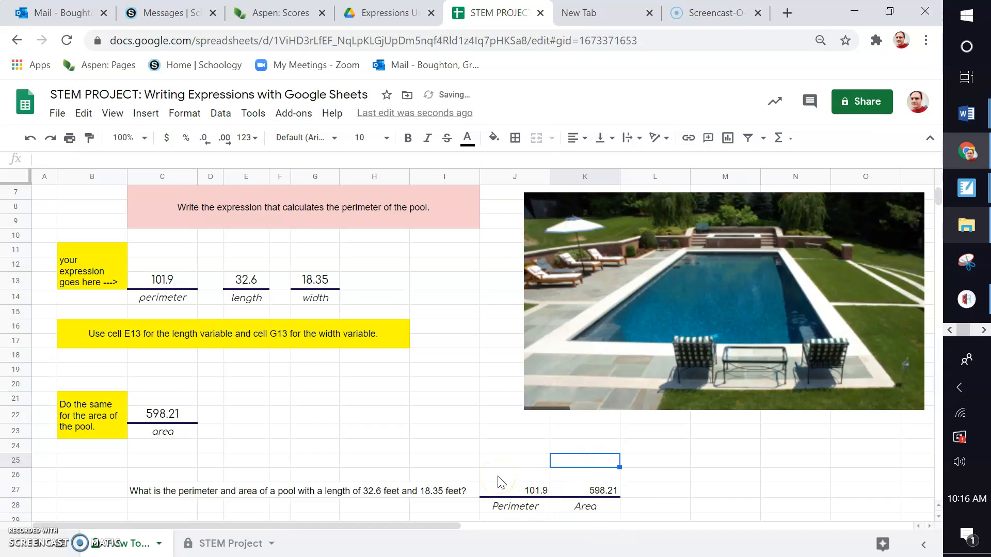
Open the STEM Project sheet and examine the Level 1-2 and Level 3-4 statements with their expression and variable cells
left_click(211, 544)
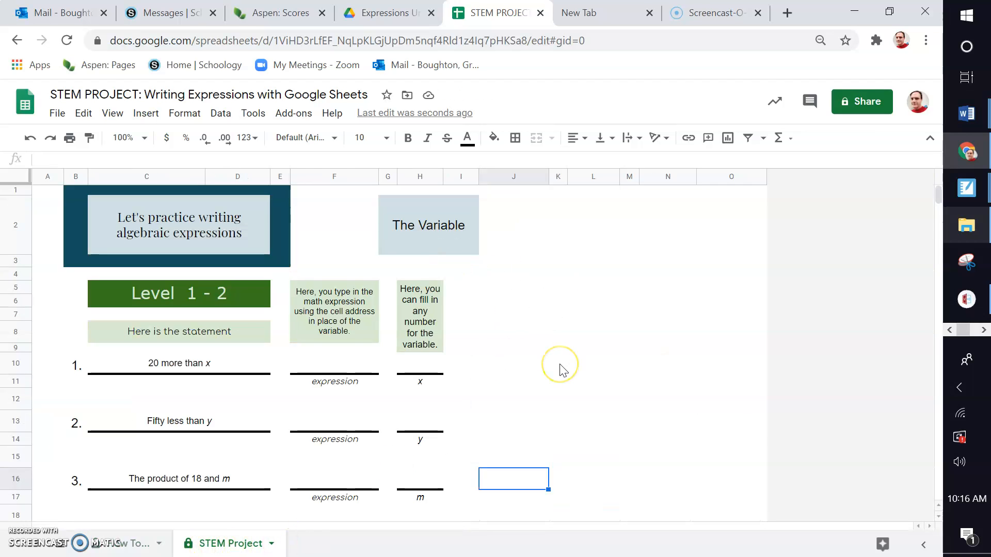
scroll(560, 366, "down", 2)
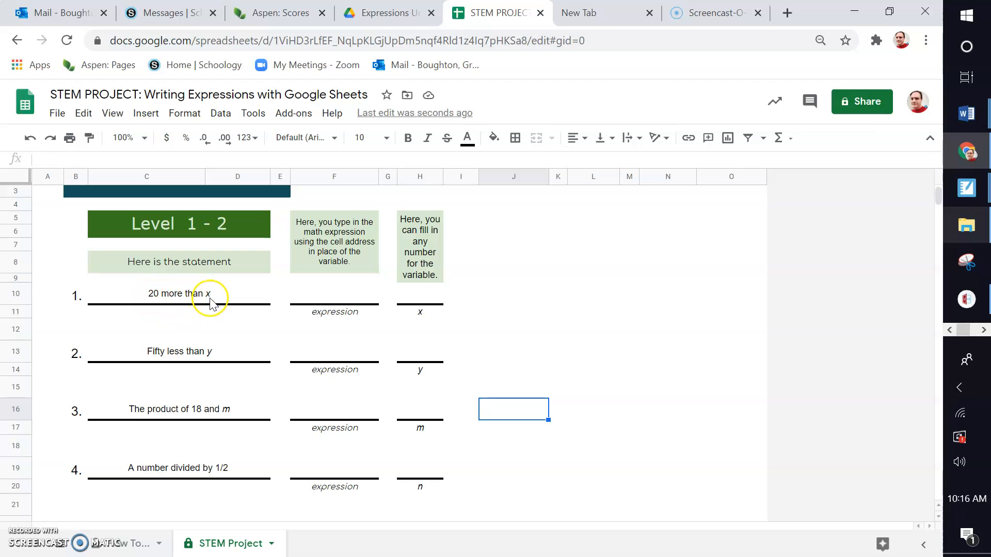
left_click(425, 299)
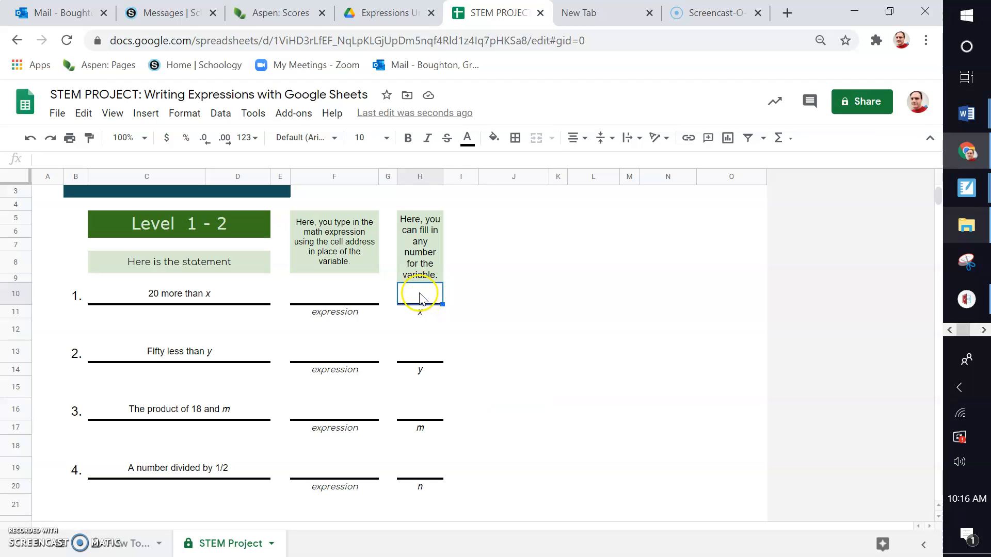
left_click(331, 299)
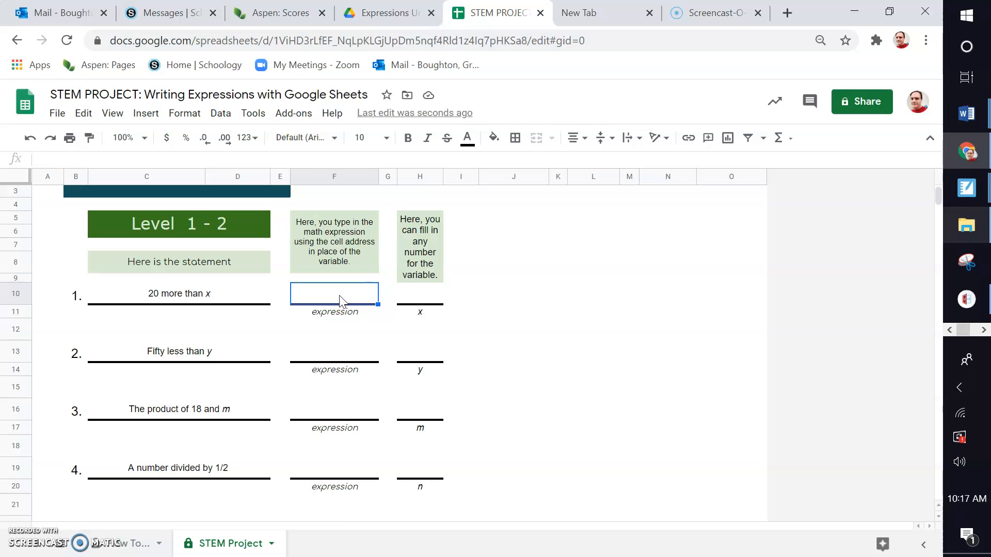
left_click(418, 299)
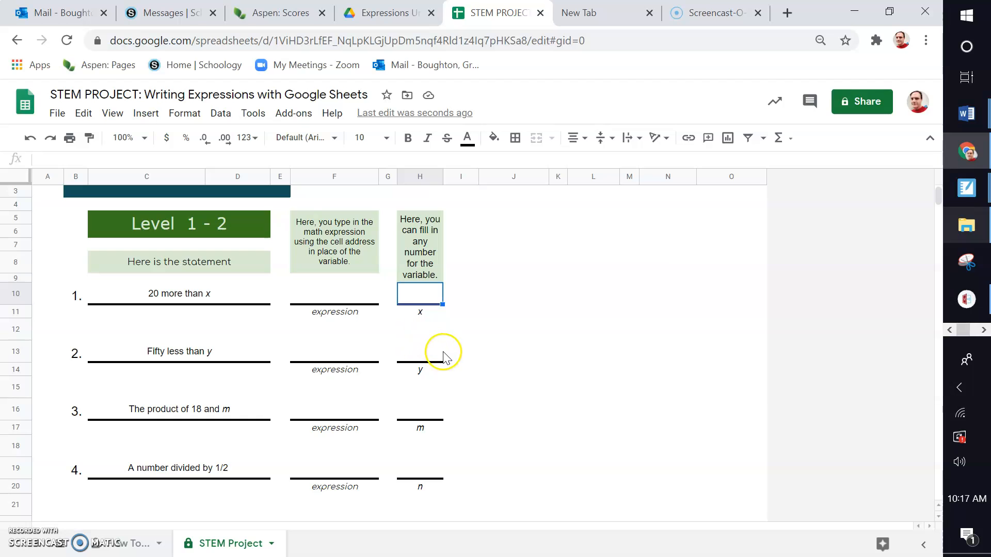
left_click(421, 354)
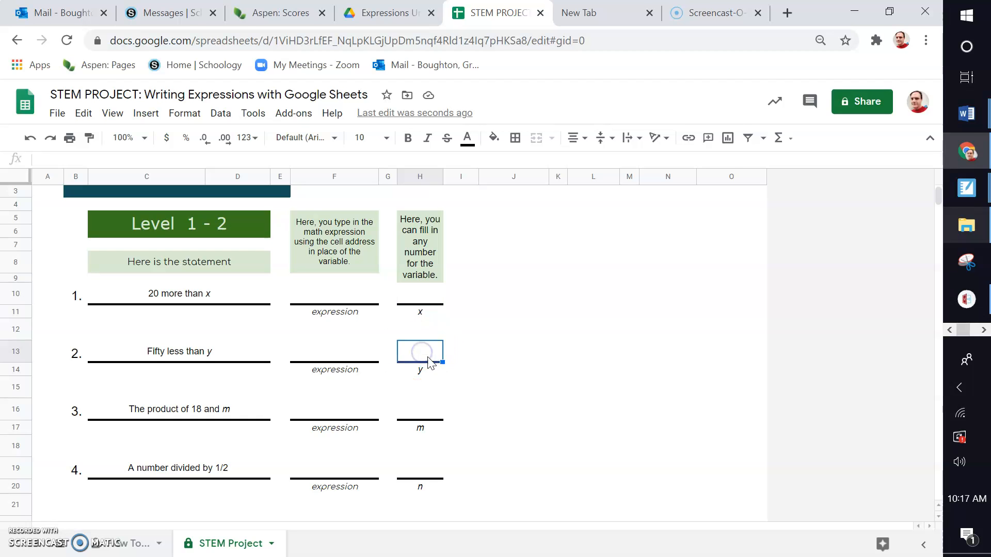
scroll(329, 364, "down", 3)
scroll(328, 364, "down", 4)
scroll(331, 364, "down", 2)
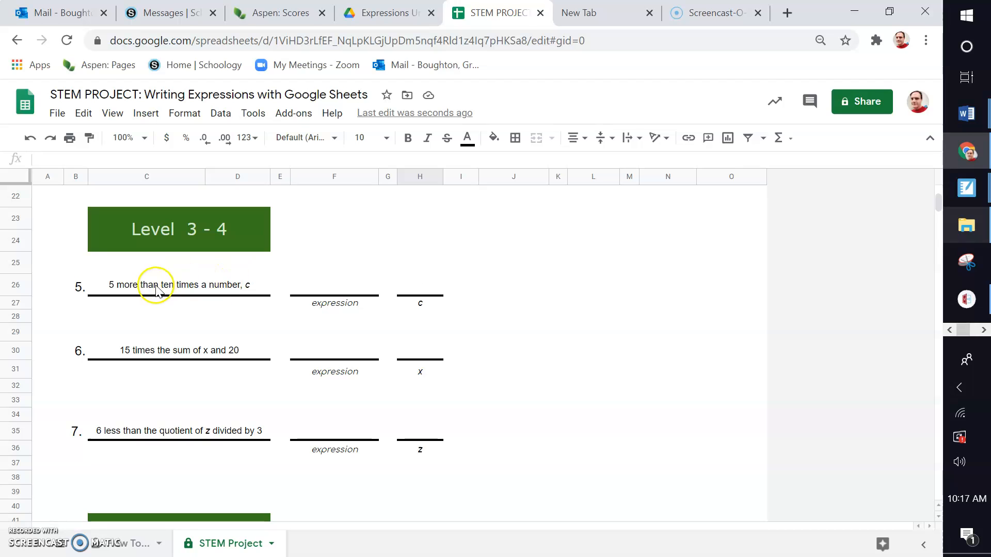
left_click(327, 285)
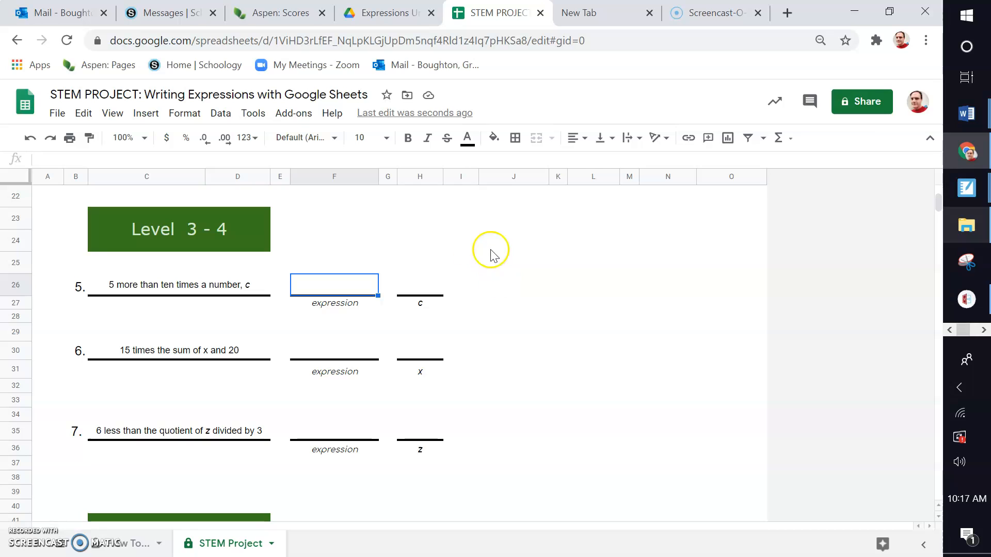
Enter a sample division slash in J23 and clear the cell again
left_click(494, 229)
type("/")
left_click(531, 272)
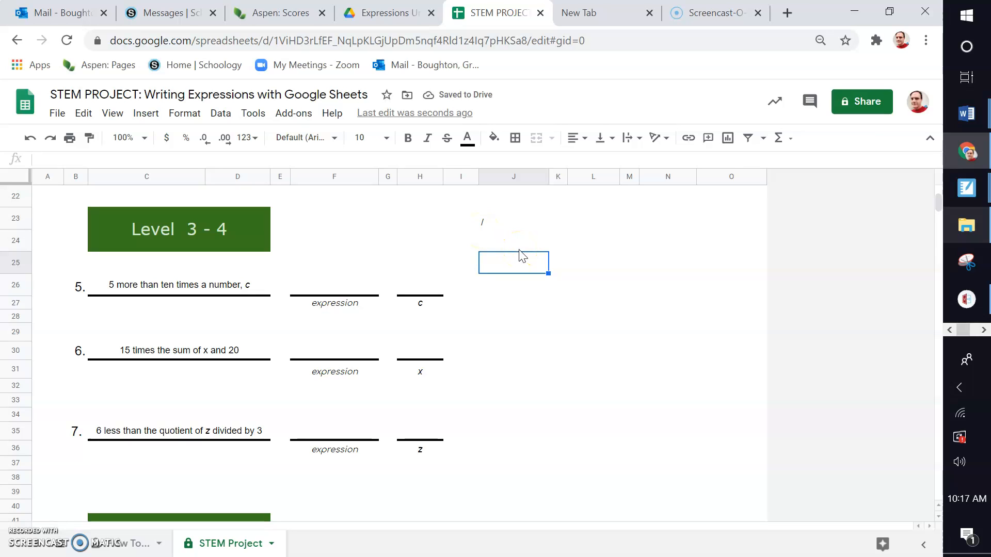
left_click(499, 228)
key("Delete")
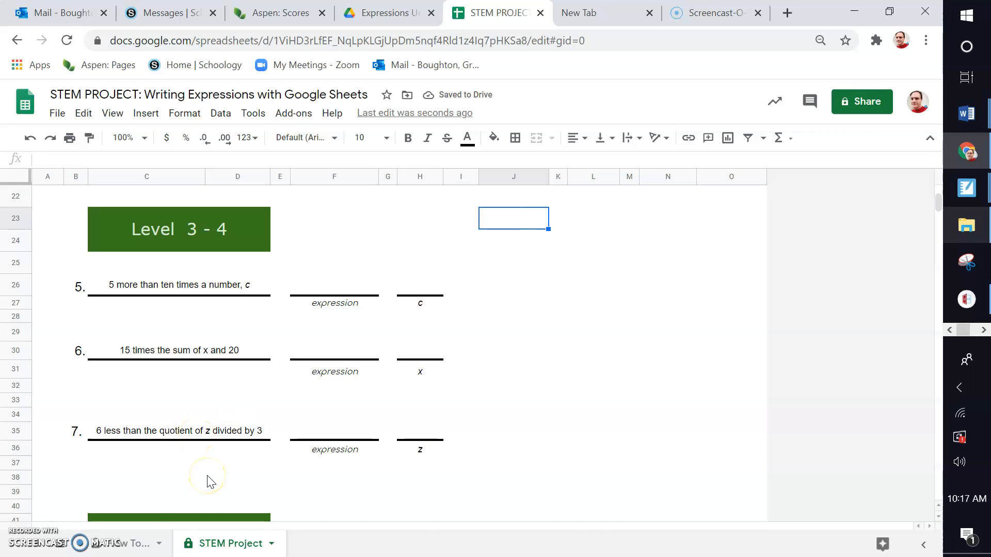
Examine the Level 5-6 mango and pear problem, including its quantity cells, total cost cell and follow-up questions
scroll(208, 477, "down", 6)
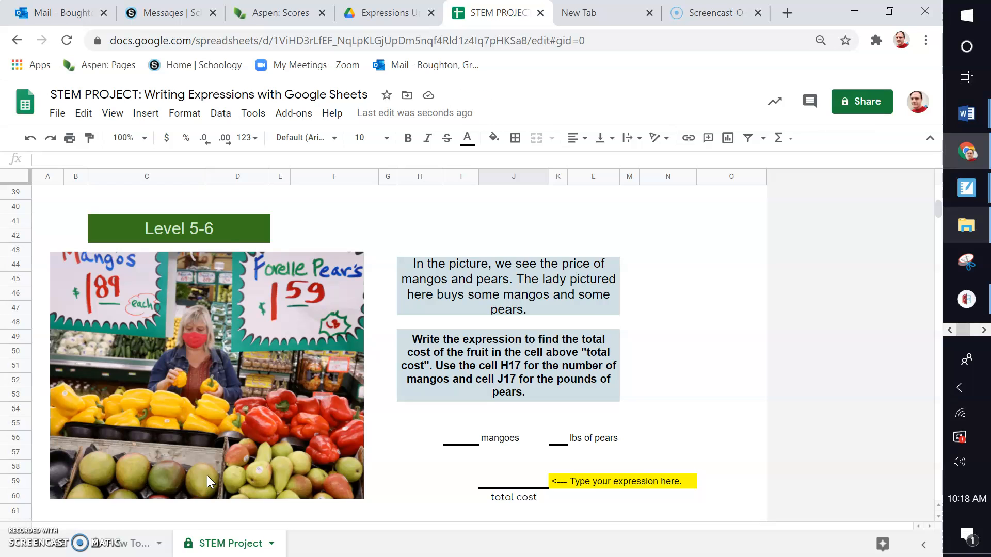
scroll(339, 229, "down", 2)
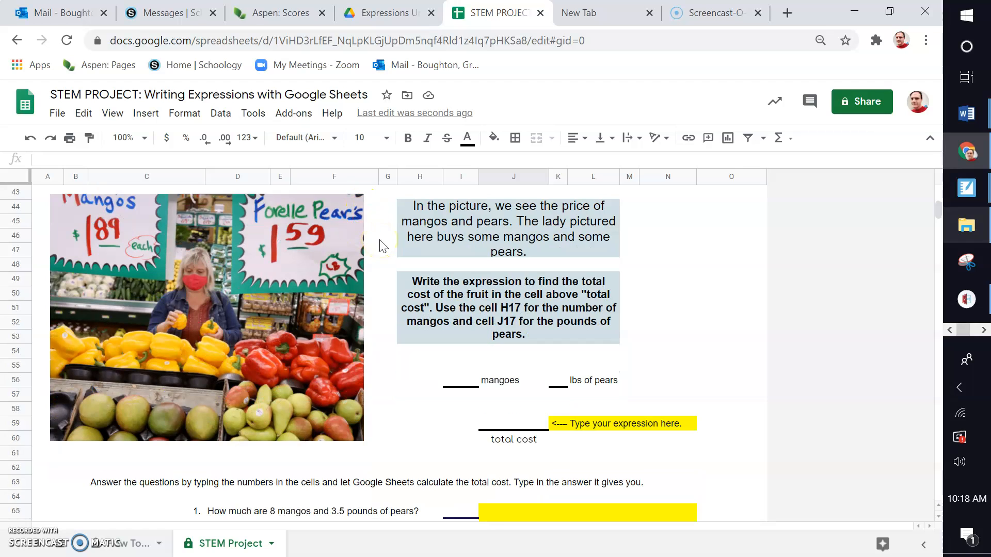
left_click(461, 380)
left_click(554, 386)
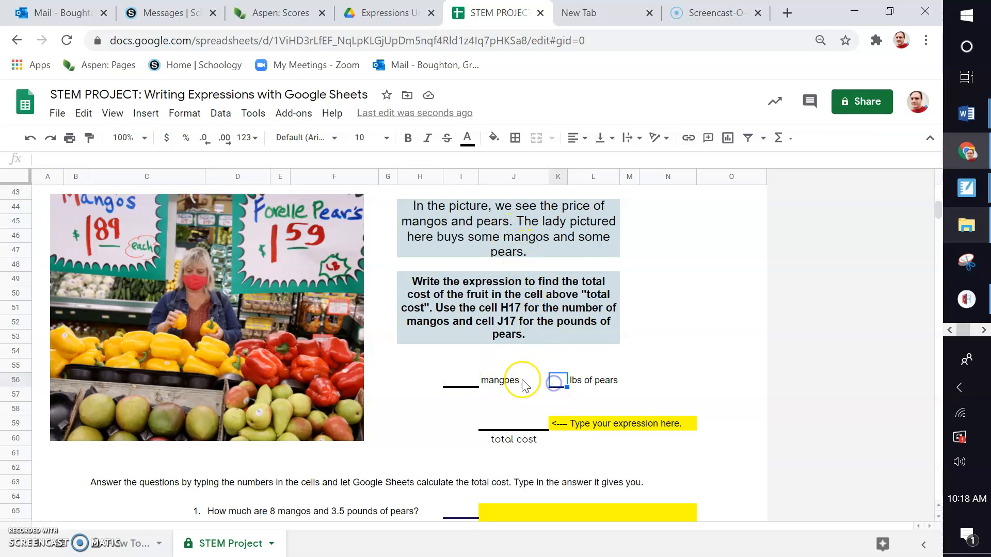
left_click(461, 380)
left_click(558, 385)
left_click(501, 429)
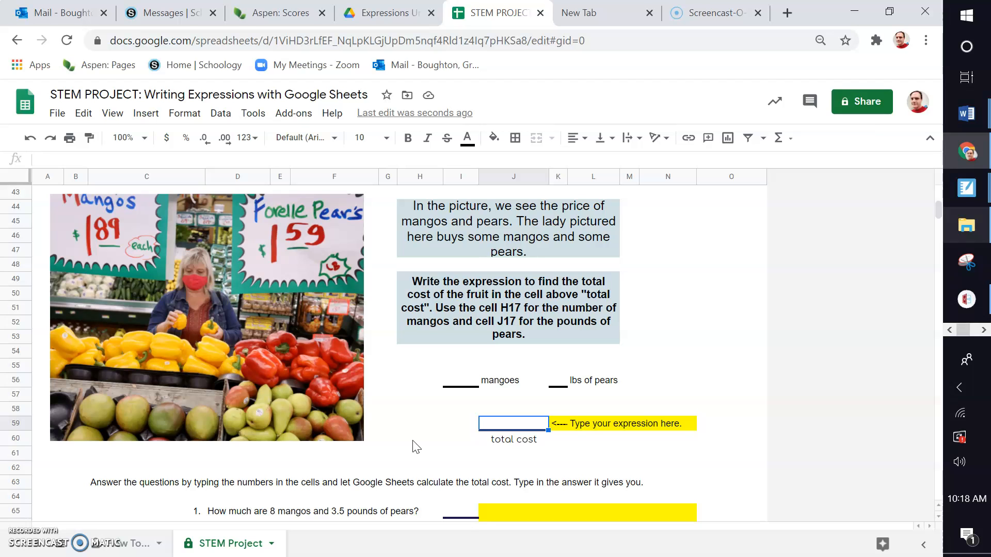
scroll(416, 447, "down", 3)
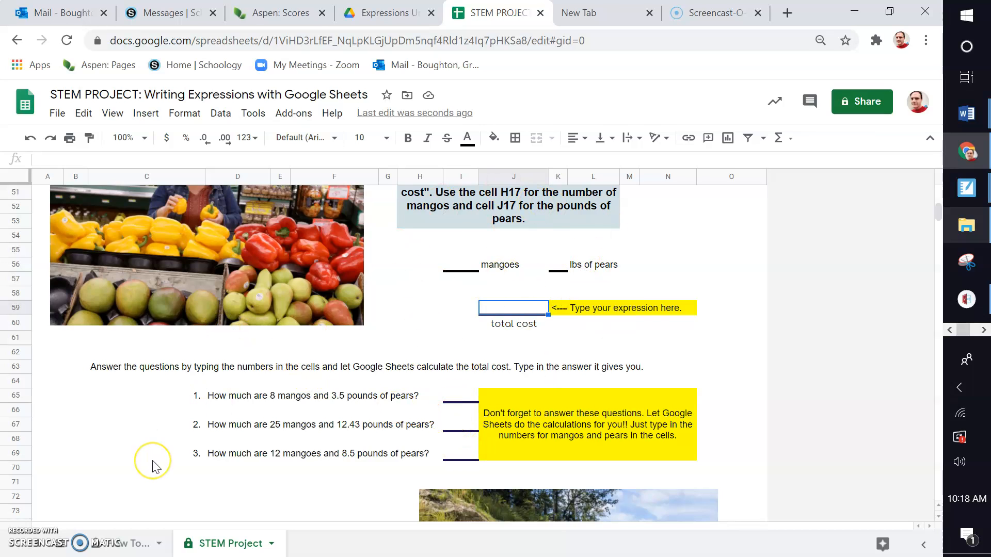
Examine the Silver Comet Trail Ride problem, including its hours and total miles cells and the hours-to-miles table
scroll(151, 513, "down", 5)
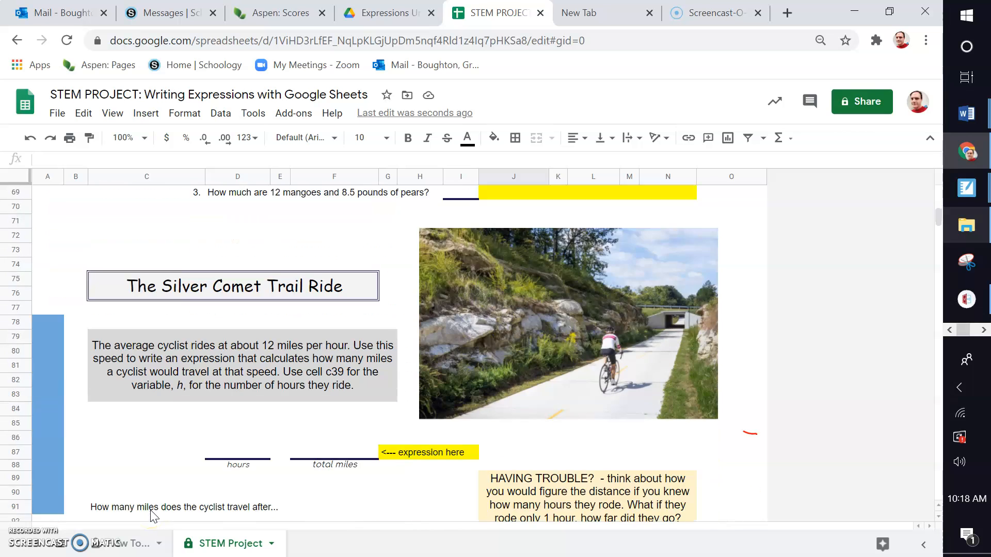
scroll(153, 515, "down", 3)
scroll(152, 514, "up", 2)
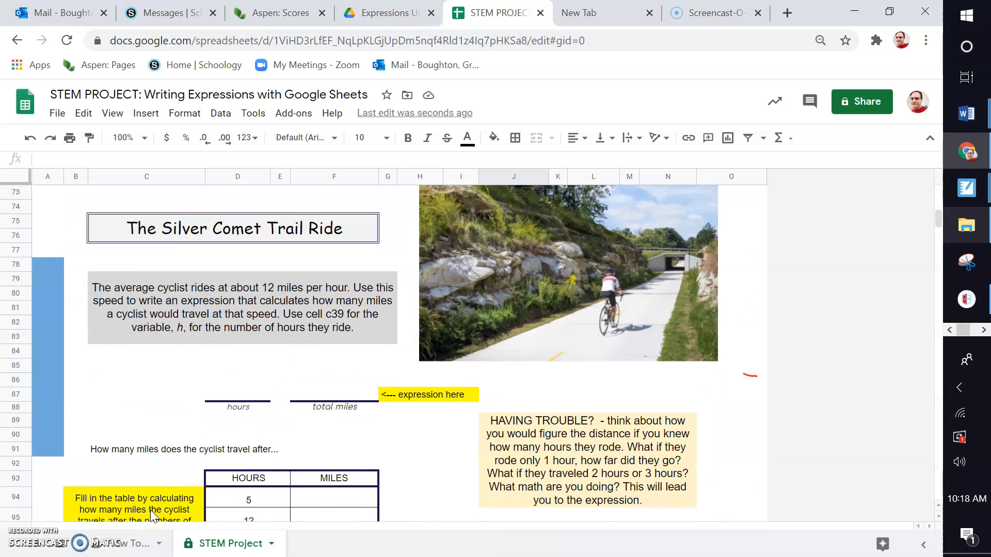
scroll(150, 510, "up", 1)
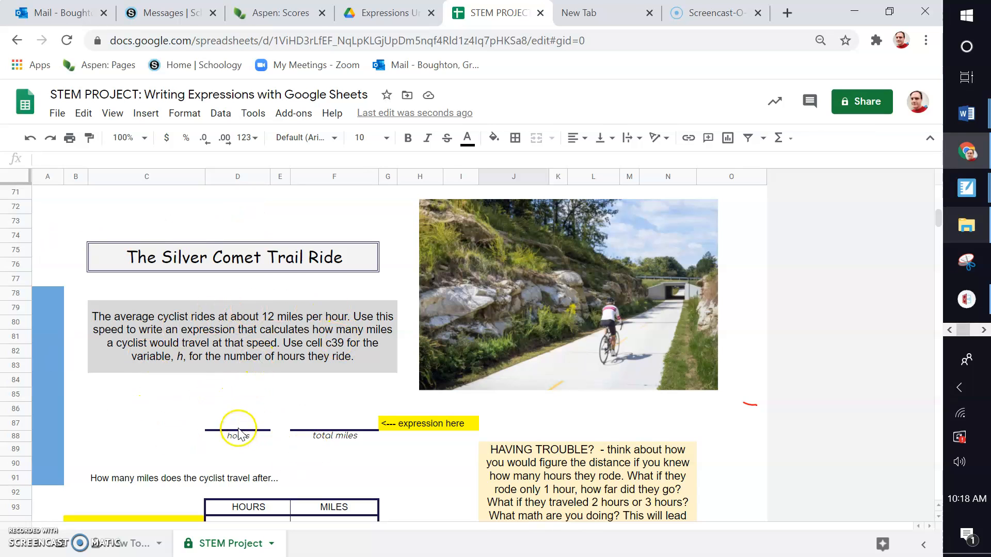
left_click(327, 422)
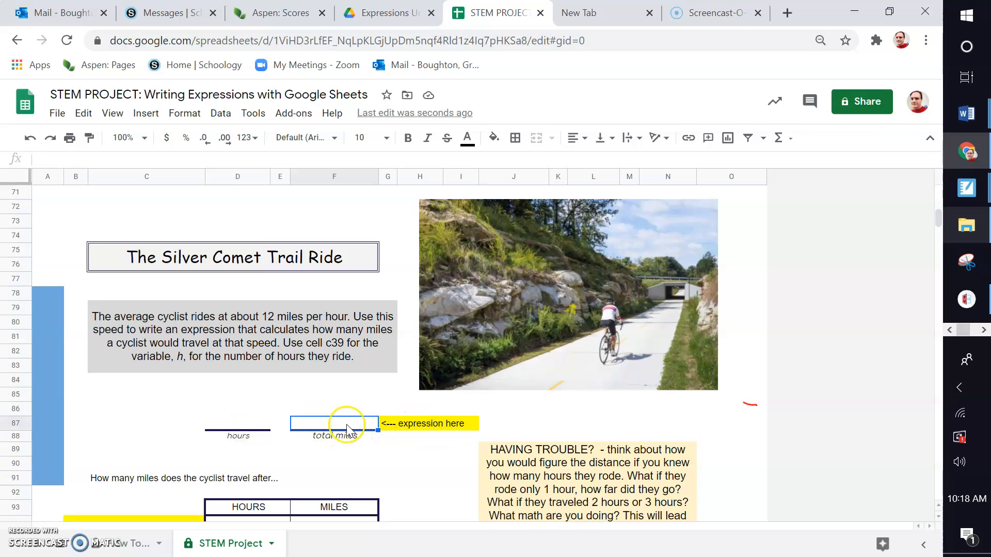
left_click(234, 424)
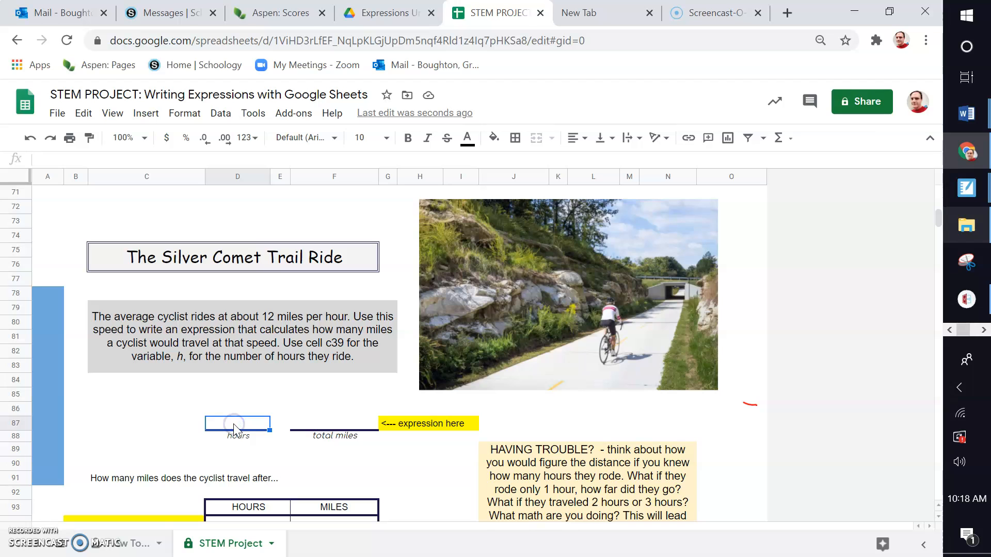
scroll(233, 423, "down", 3)
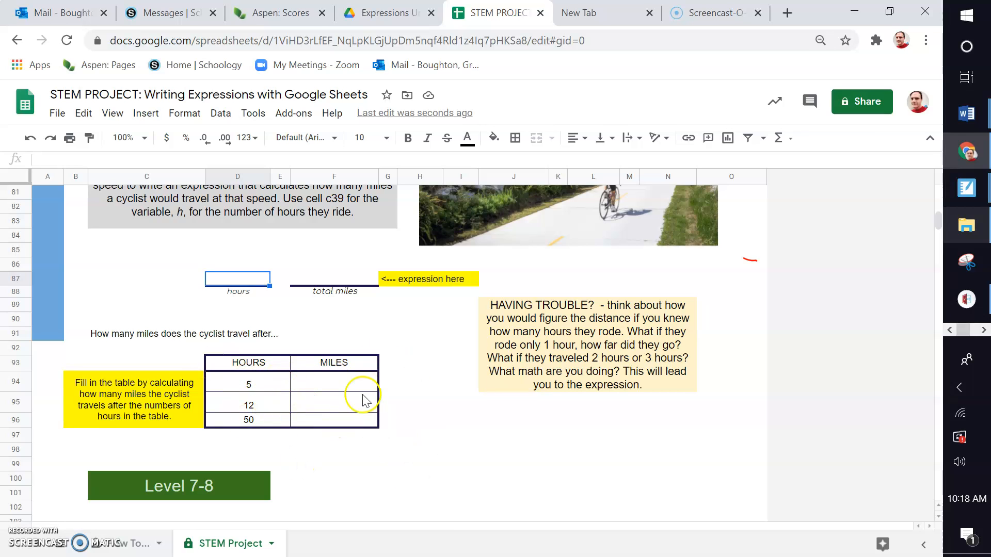
left_click(257, 386)
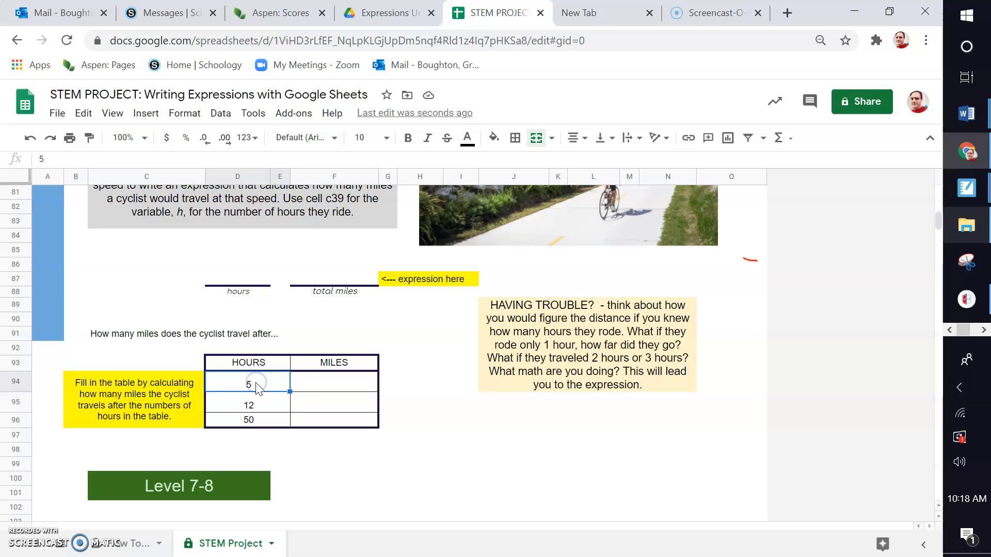
left_click(326, 380)
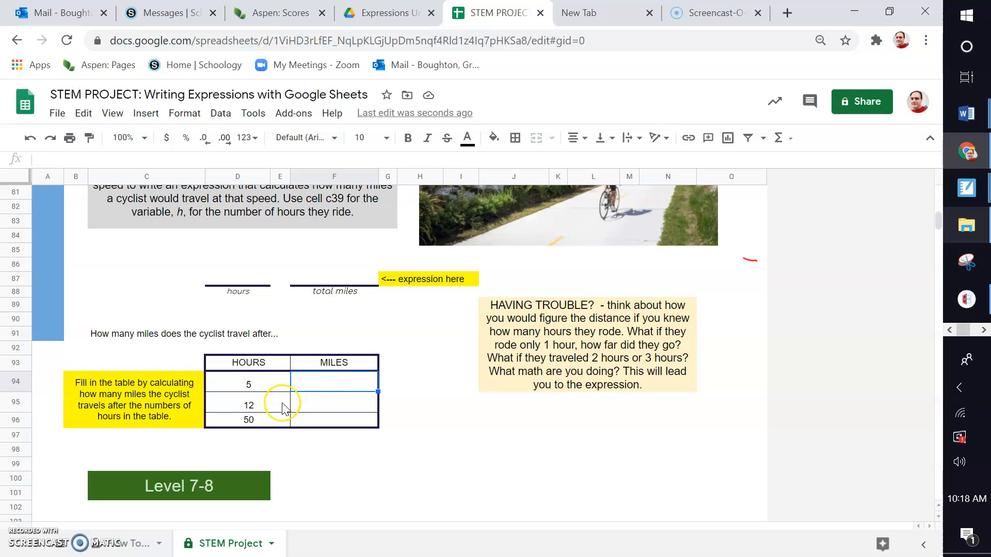
left_click(282, 404)
left_click(319, 404)
left_click(265, 419)
left_click(310, 416)
Examine the Level 7-8 Pet Fish Sale problem, including its total cost cell, four fish quantity cells and answer cells
scroll(373, 454, "down", 6)
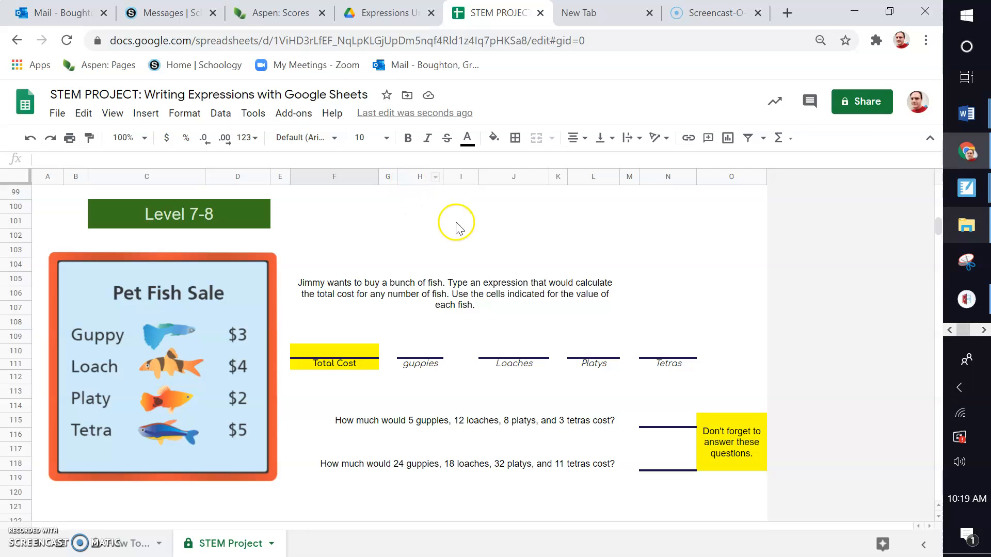
left_click(340, 350)
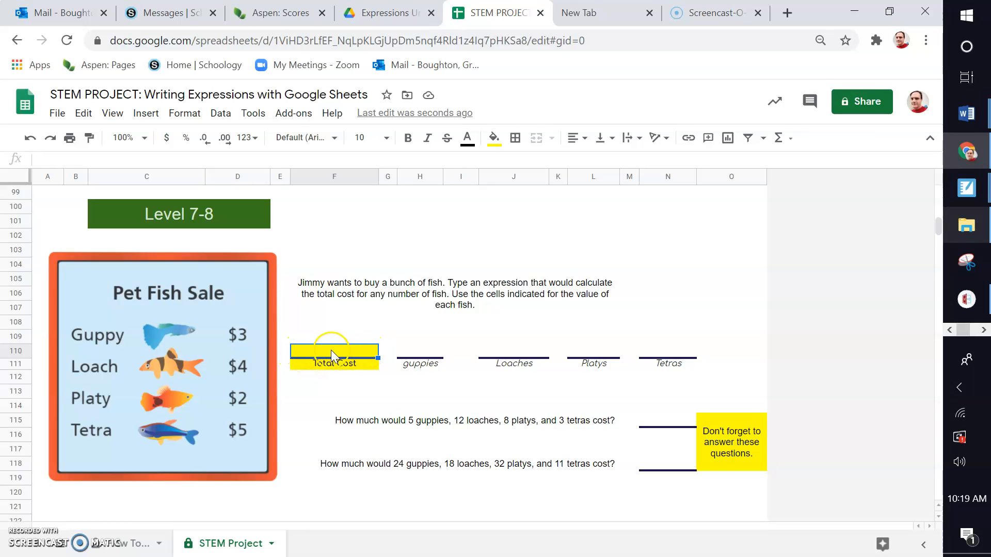
left_click(421, 343)
left_click(489, 352)
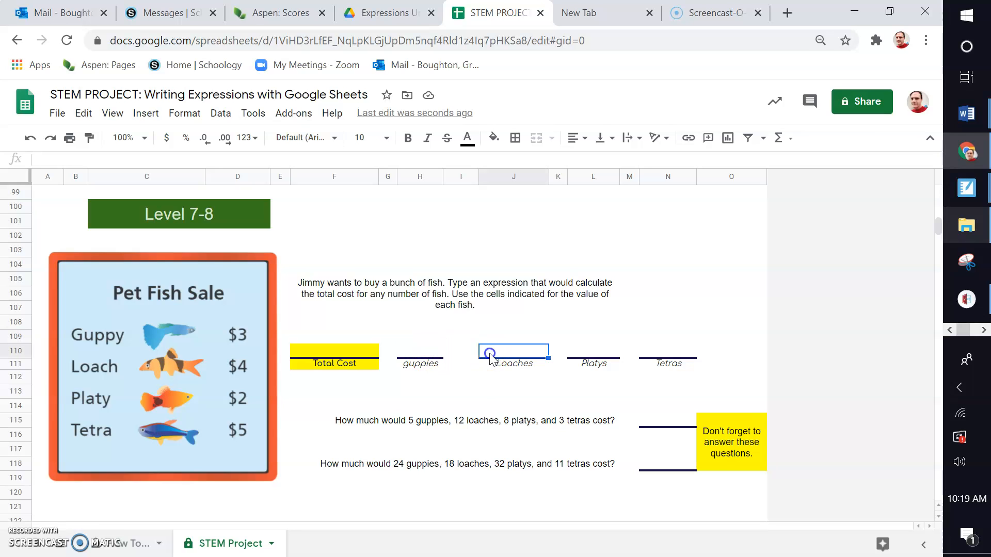
left_click(596, 352)
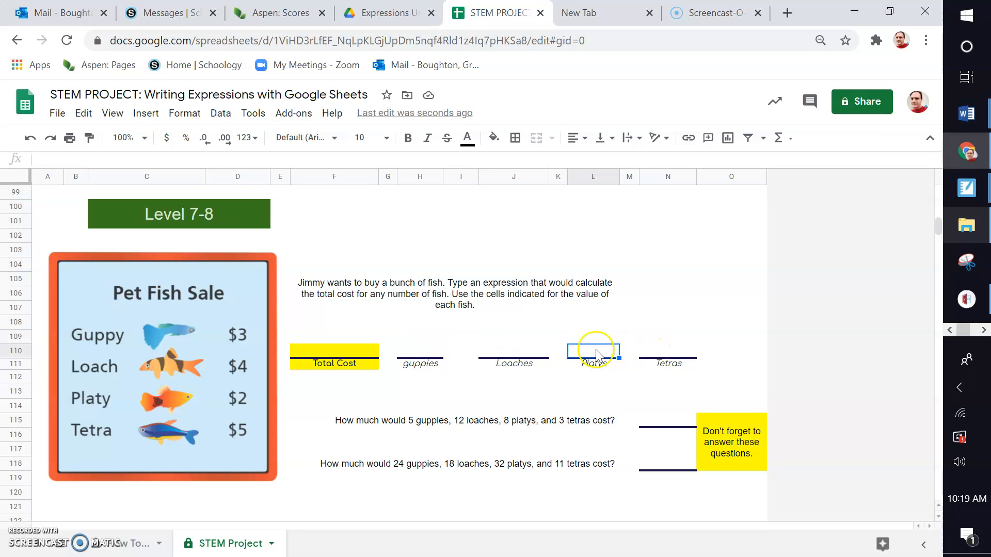
left_click(665, 353)
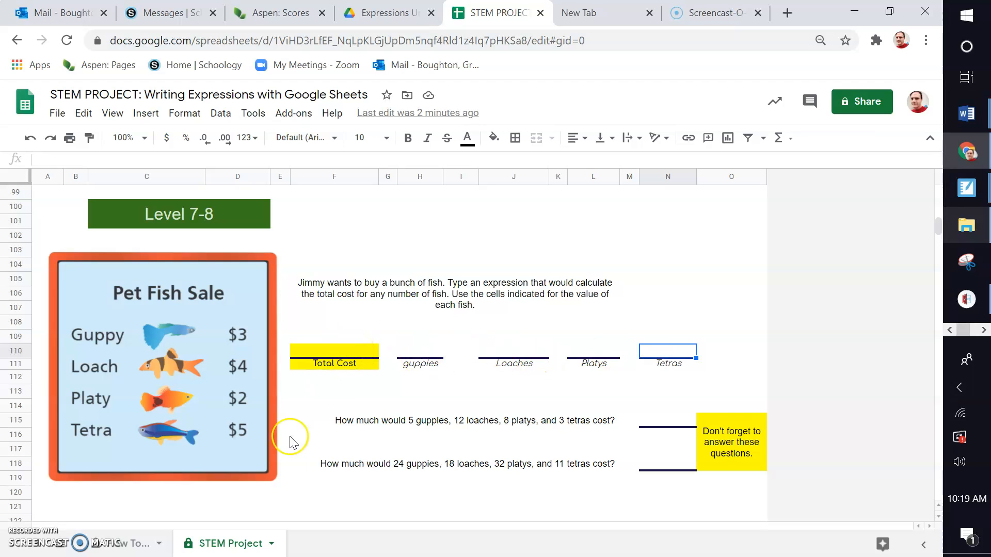
left_click(680, 463)
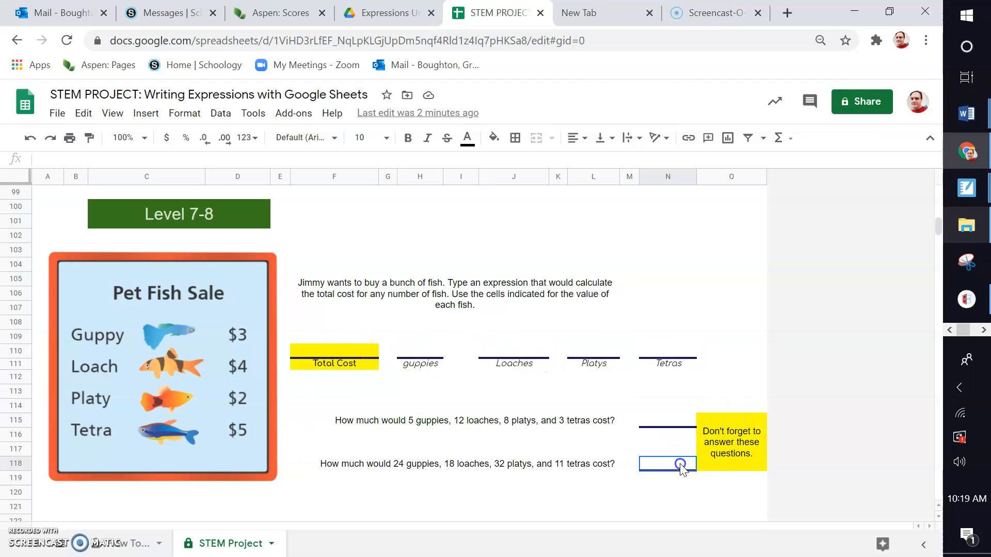
left_click(565, 494)
scroll(567, 497, "up", 20)
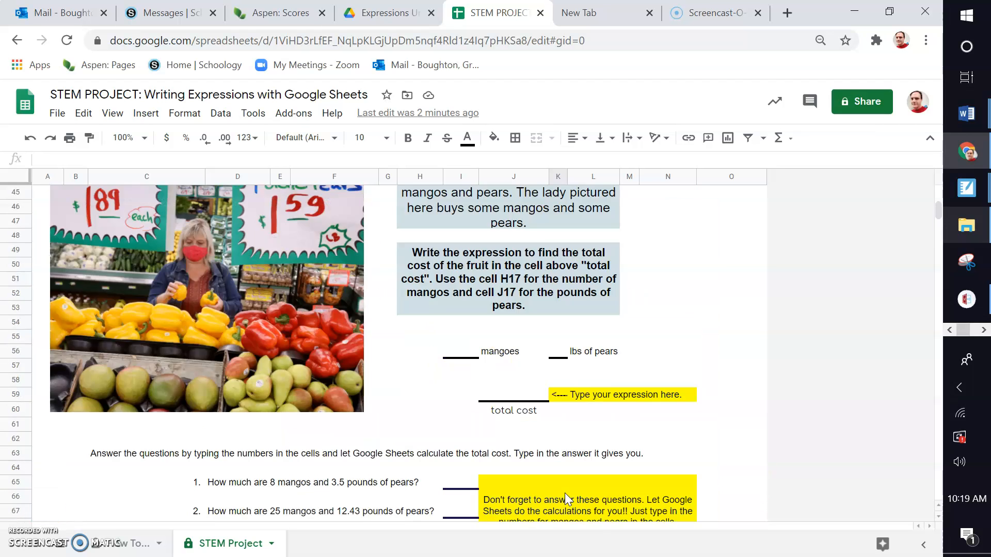